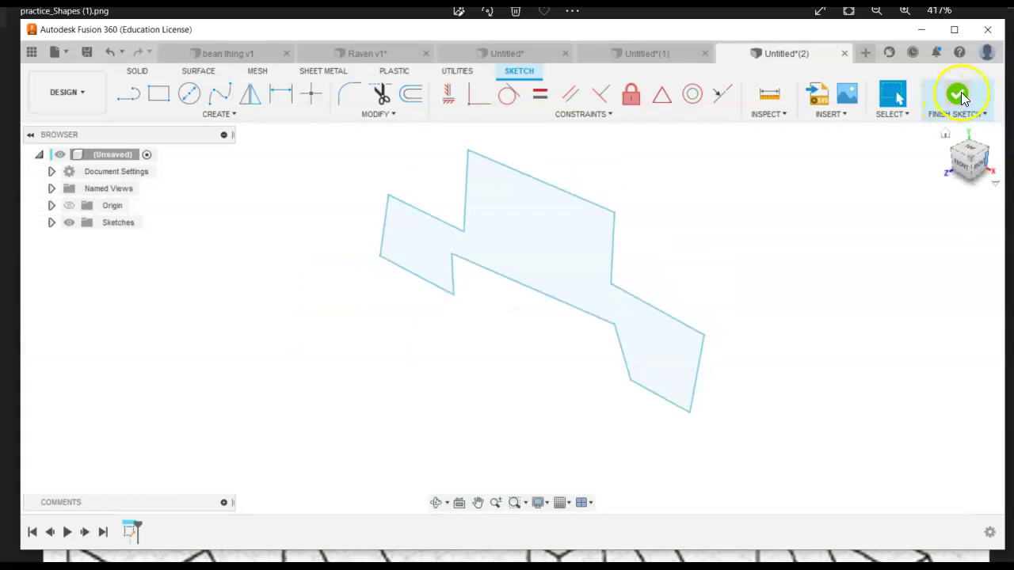
Extrude the closed stepped sketch profile into a new solid body
{"action": "left_click", "coordinate": [496, 210]}
{"action": "key", "text": "e"}
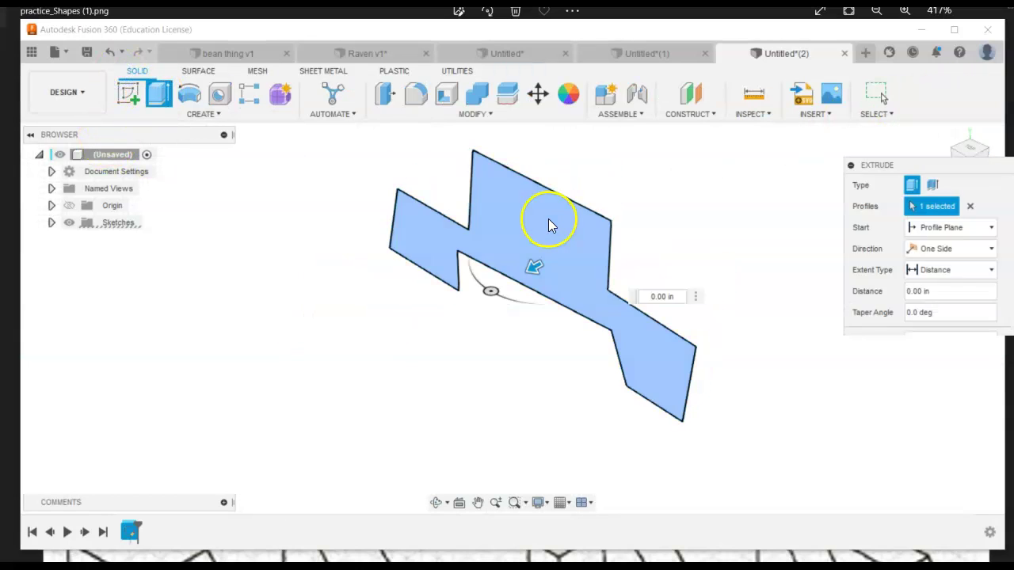
{"action": "left_click", "coordinate": [547, 222]}
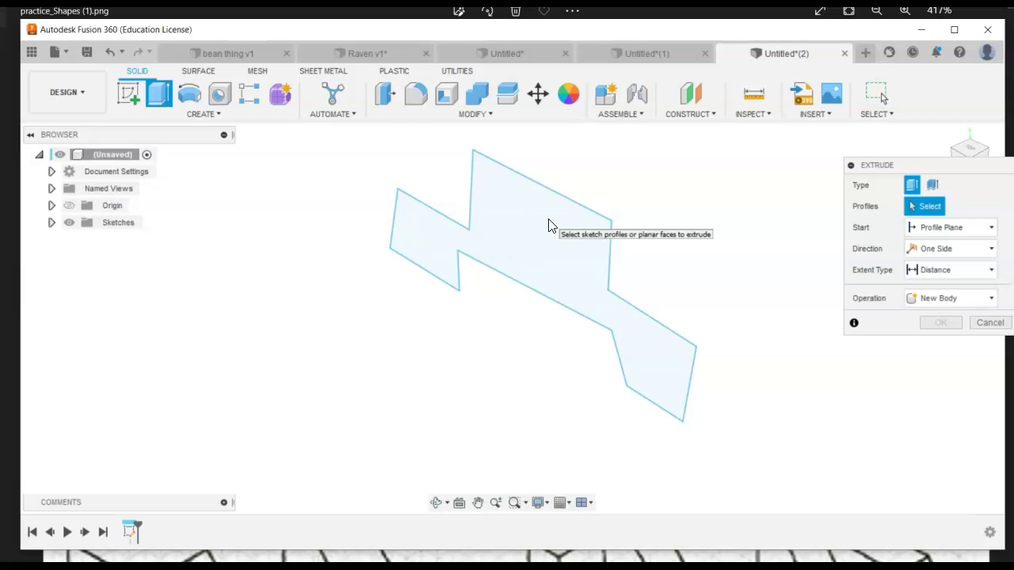
{"action": "left_click", "coordinate": [590, 254]}
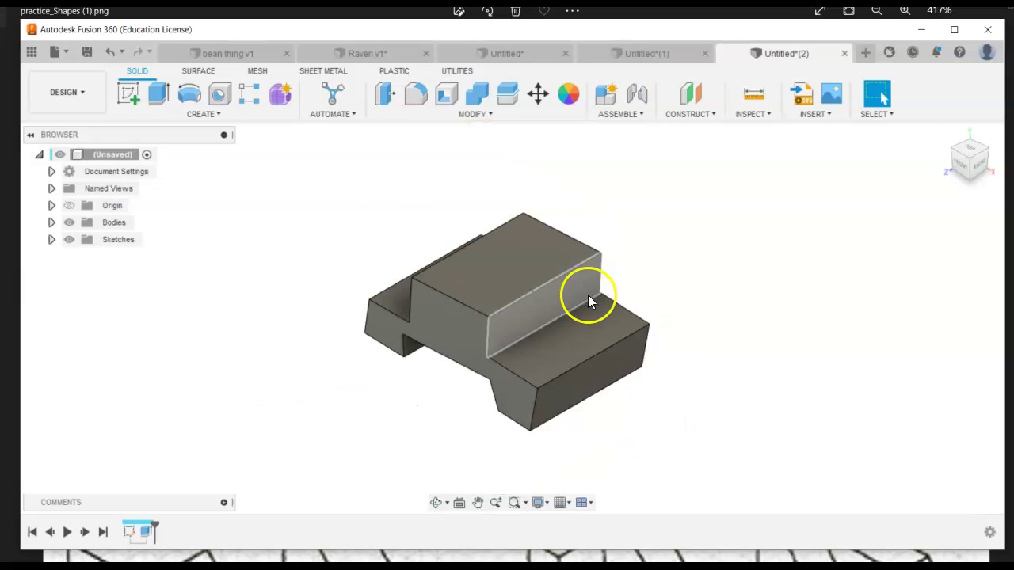
{"action": "middle_click_drag", "start_coordinate": [587, 299], "coordinate": [370, 302], "text": "shift"}
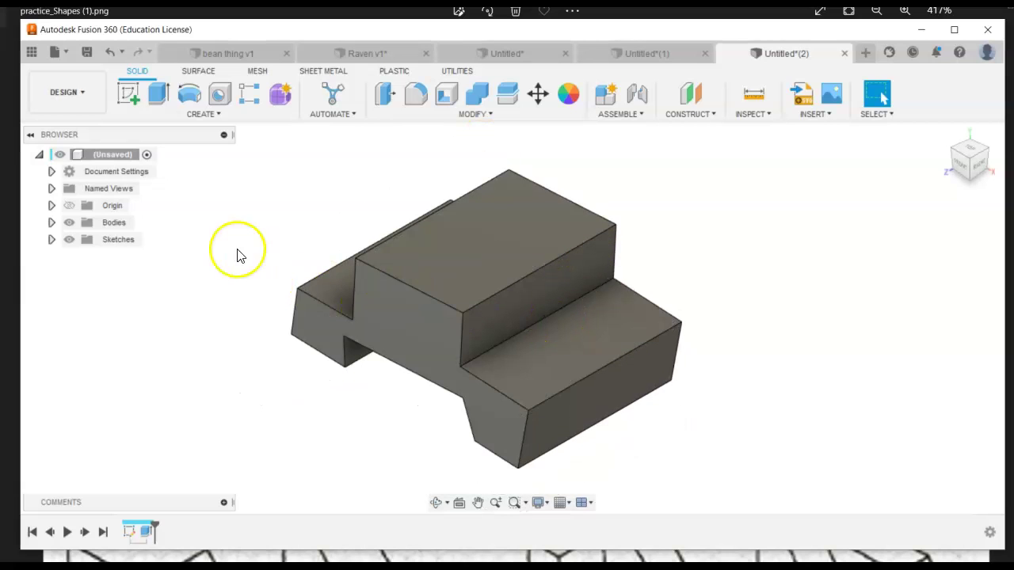
Reopen Sketch1 of the extruded body for editing
{"action": "left_click", "coordinate": [51, 239]}
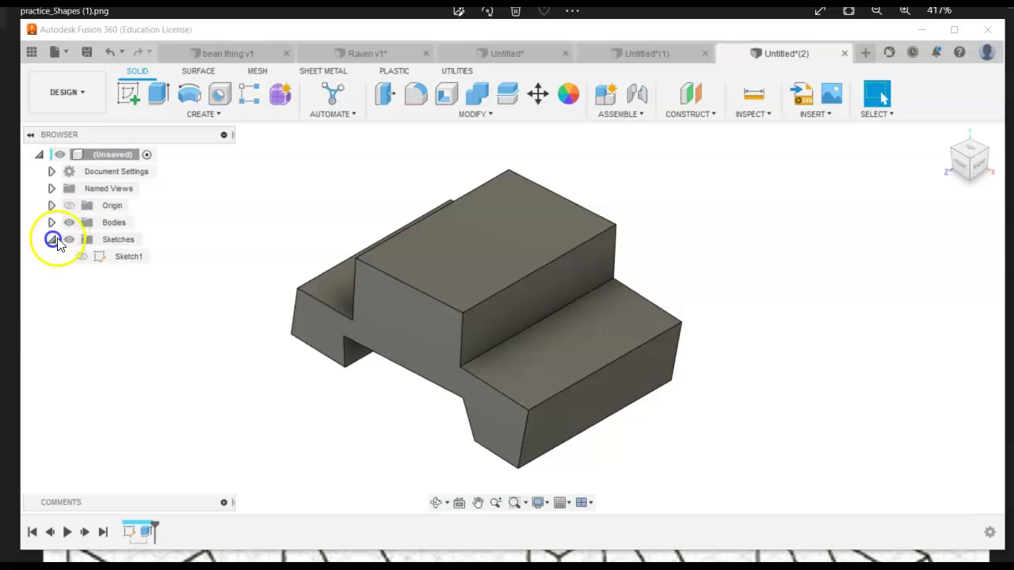
{"action": "right_click", "coordinate": [101, 260]}
{"action": "left_click", "coordinate": [127, 299]}
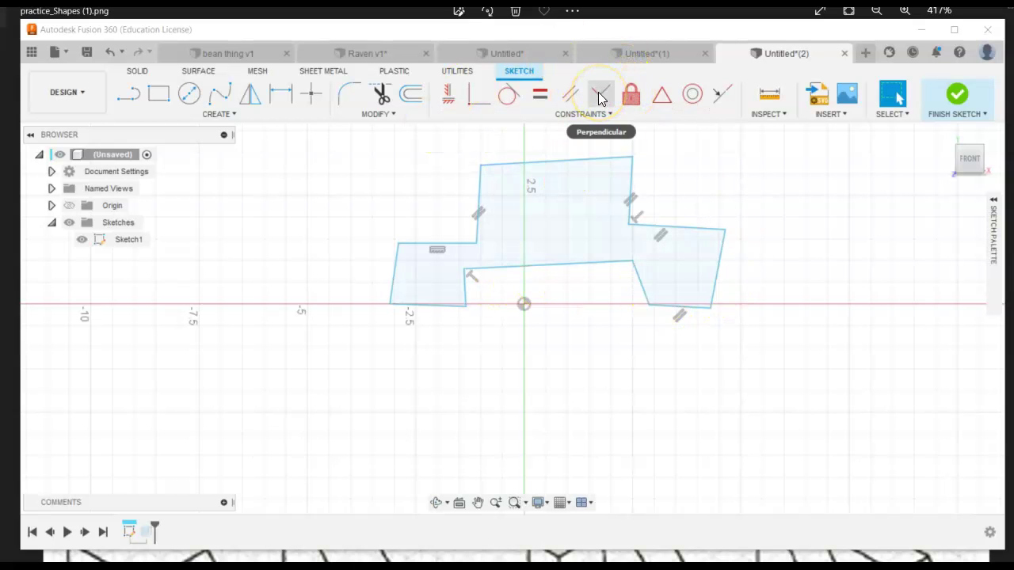
Make the upper block's top edge perpendicular to its right side, and the right shoulder's top edge perpendicular to the outer right edge
{"action": "left_click", "coordinate": [599, 95]}
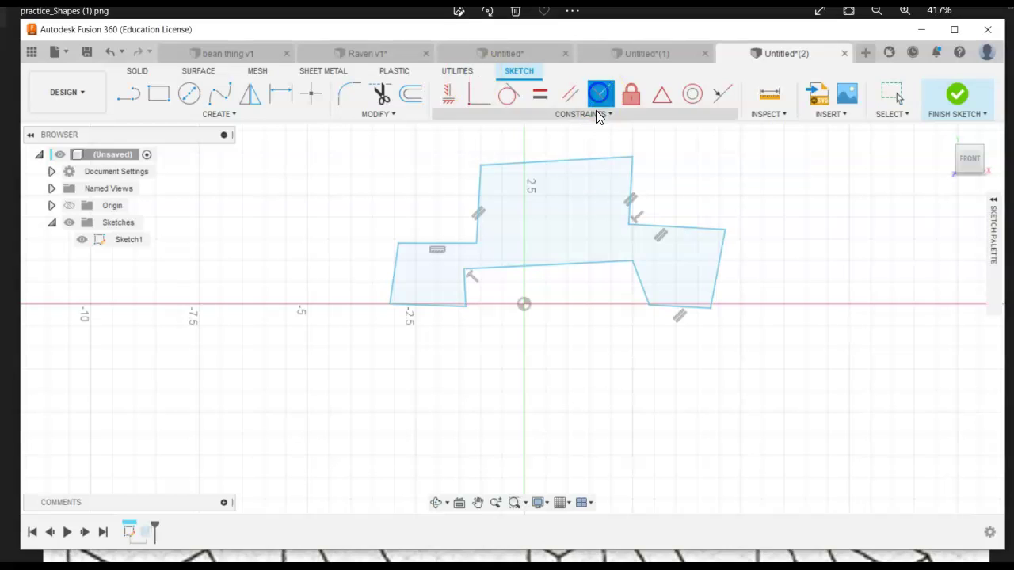
{"action": "left_click", "coordinate": [596, 163]}
{"action": "left_click", "coordinate": [631, 183]}
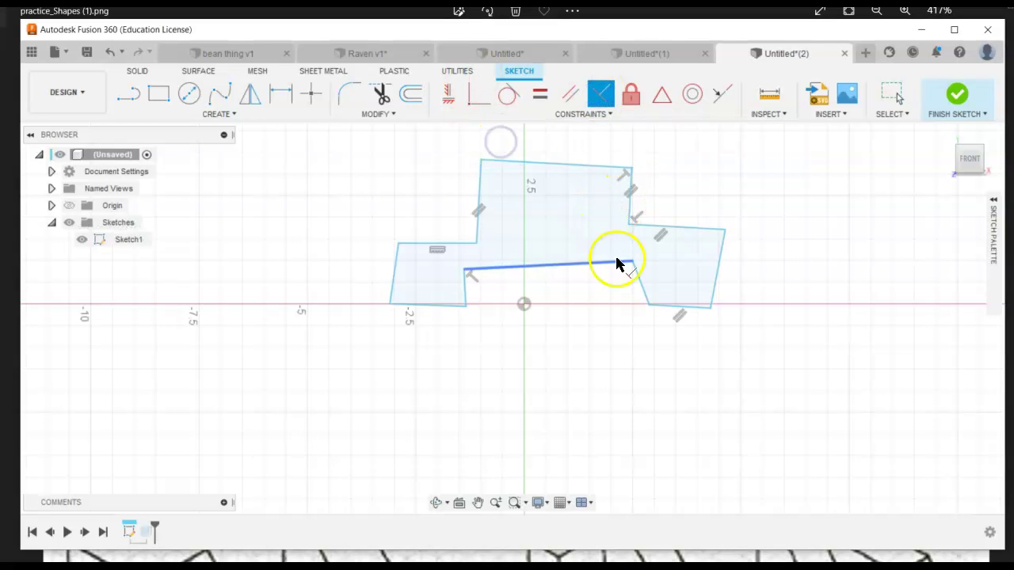
{"action": "left_click", "coordinate": [703, 229]}
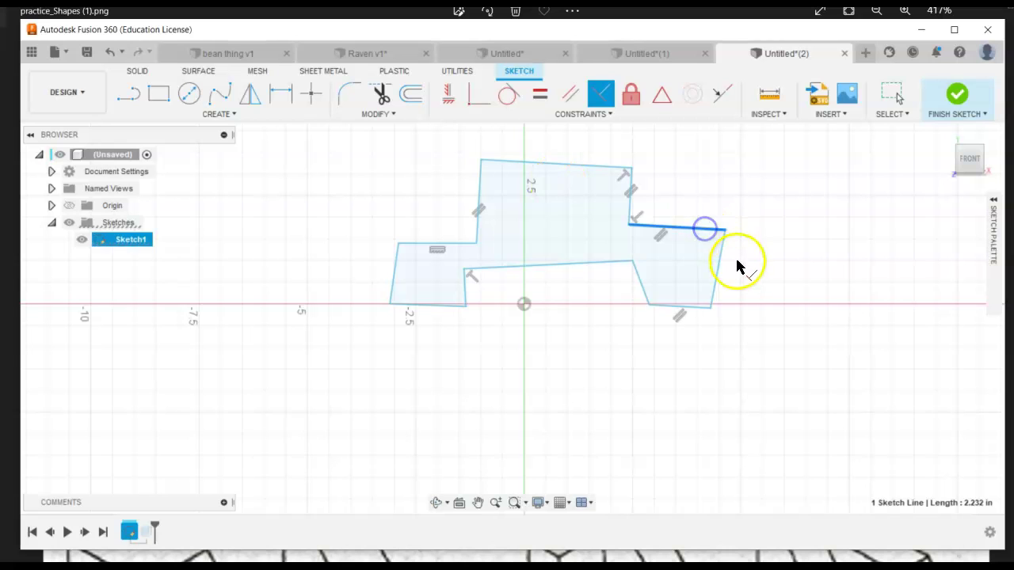
{"action": "left_click", "coordinate": [719, 266]}
Constrain the right leg's inner edge perpendicular to the leg's bottom edge and to the profile's long underside edge
{"action": "left_click", "coordinate": [646, 295]}
{"action": "left_click", "coordinate": [638, 262]}
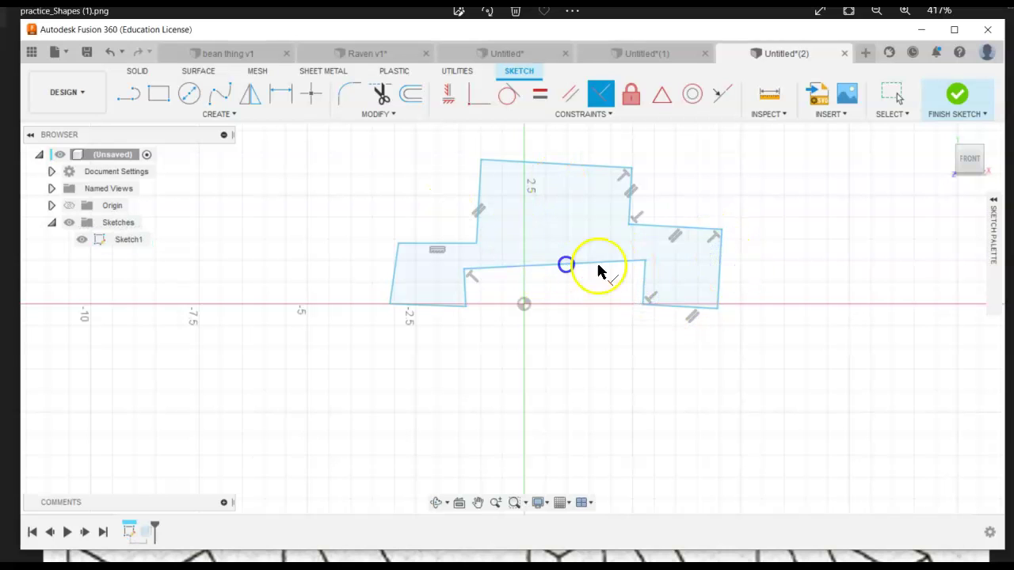
{"action": "left_click", "coordinate": [645, 283]}
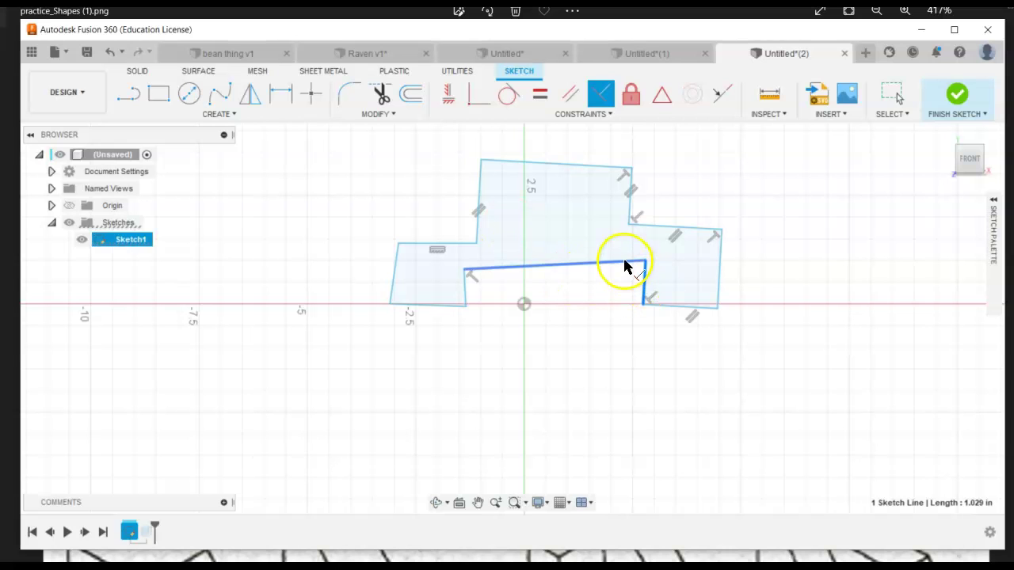
{"action": "left_click", "coordinate": [622, 264]}
Apply perpendicular constraints to both bottom corners of the left leg and to the corner between the left shoulder and the upper block
{"action": "left_click", "coordinate": [428, 305]}
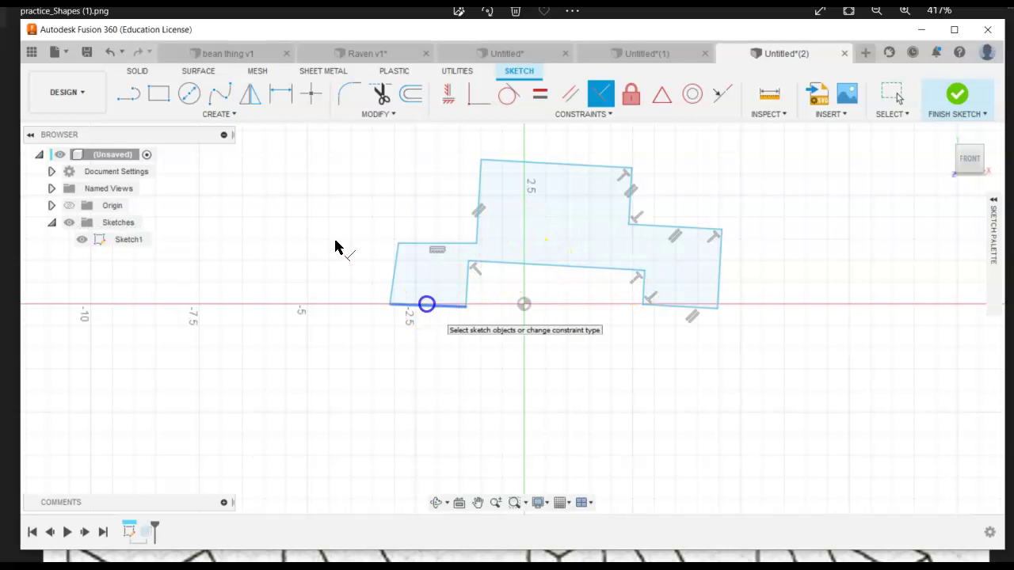
{"action": "left_click", "coordinate": [397, 283]}
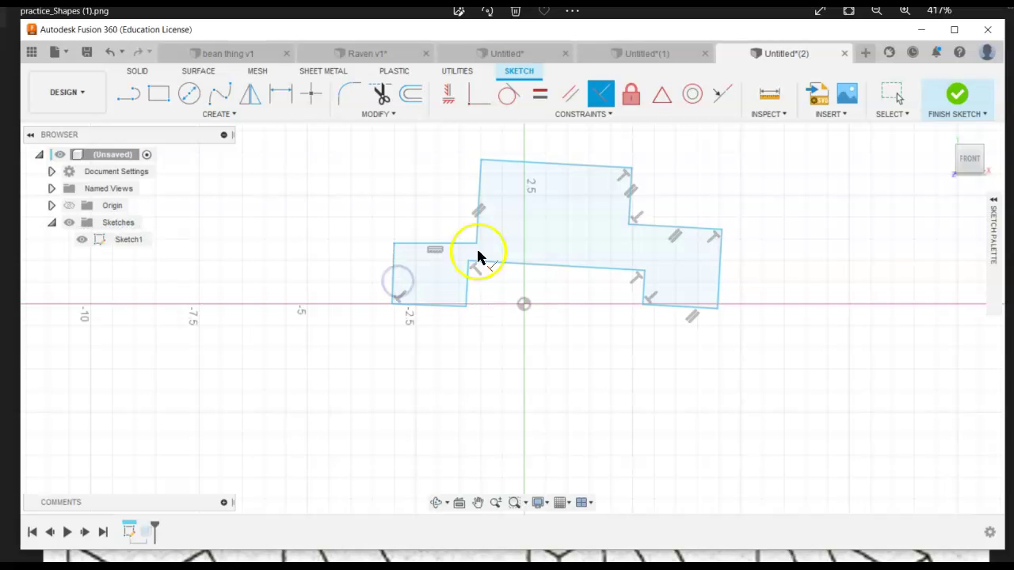
{"action": "left_click", "coordinate": [477, 238]}
{"action": "left_click", "coordinate": [476, 227]}
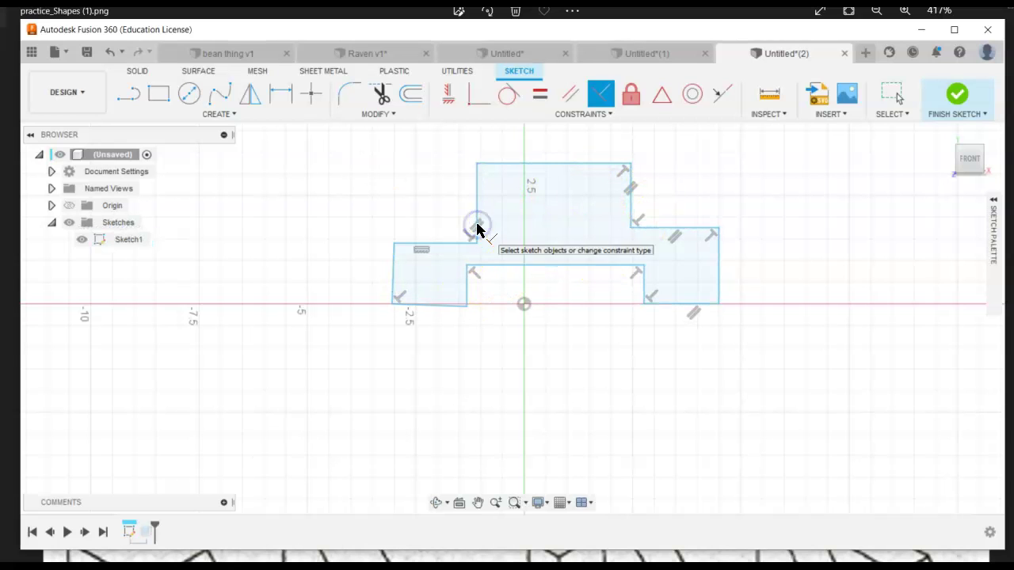
{"action": "left_click", "coordinate": [439, 307]}
{"action": "left_click", "coordinate": [465, 287]}
Dimension the profile's overall width between its outer left and right edges as 8 in
{"action": "scroll", "coordinate": [530, 346], "scroll_direction": "up", "scroll_amount": 3}
{"action": "scroll", "coordinate": [530, 347], "scroll_direction": "down", "scroll_amount": 4}
{"action": "middle_click_drag", "start_coordinate": [530, 340], "coordinate": [343, 396]}
{"action": "scroll", "coordinate": [344, 396], "scroll_direction": "up", "scroll_amount": 3}
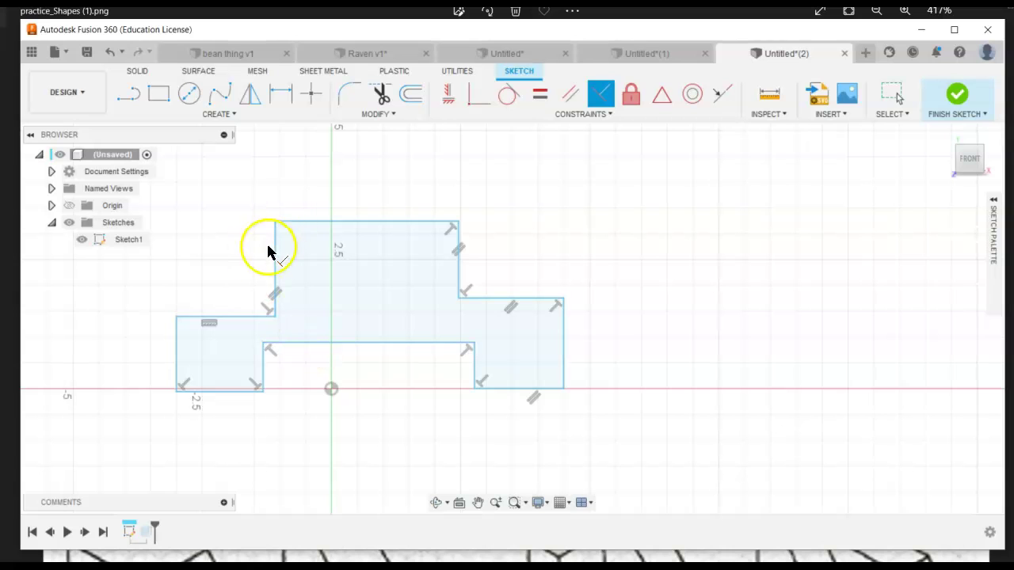
{"action": "left_click", "coordinate": [282, 96]}
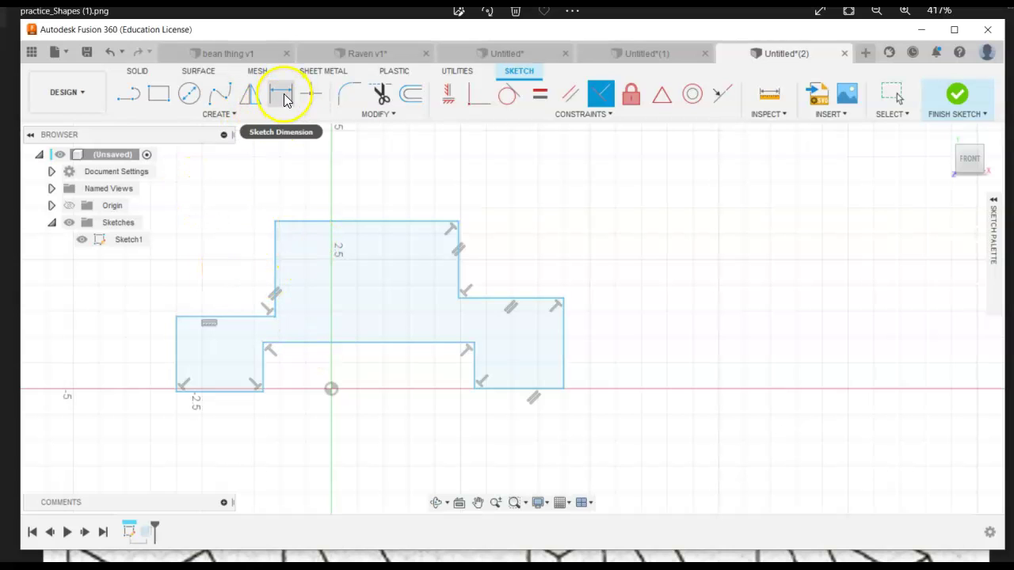
{"action": "left_click", "coordinate": [278, 96]}
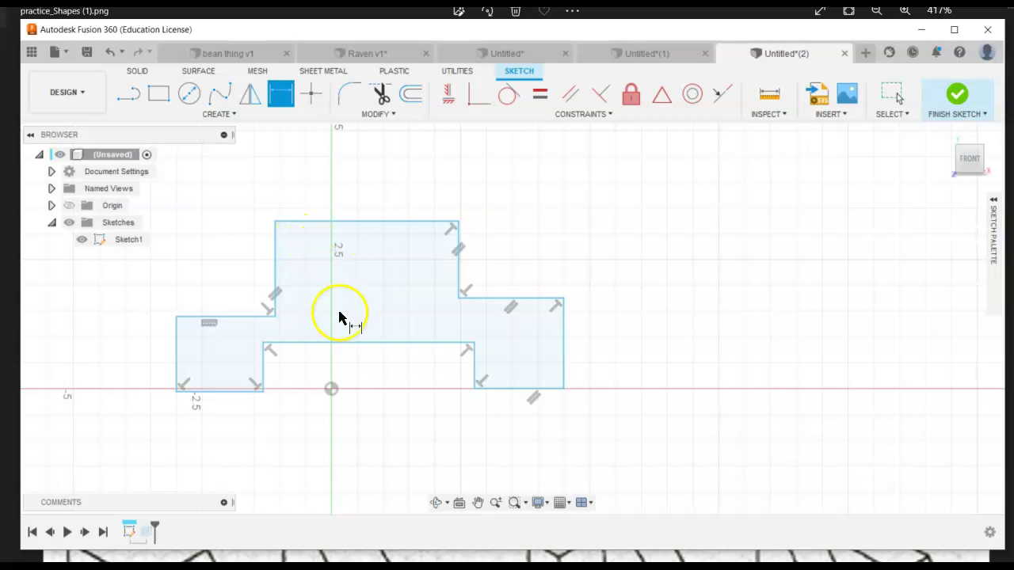
{"action": "left_click", "coordinate": [178, 372]}
{"action": "left_click", "coordinate": [566, 374]}
{"action": "left_click", "coordinate": [364, 449]}
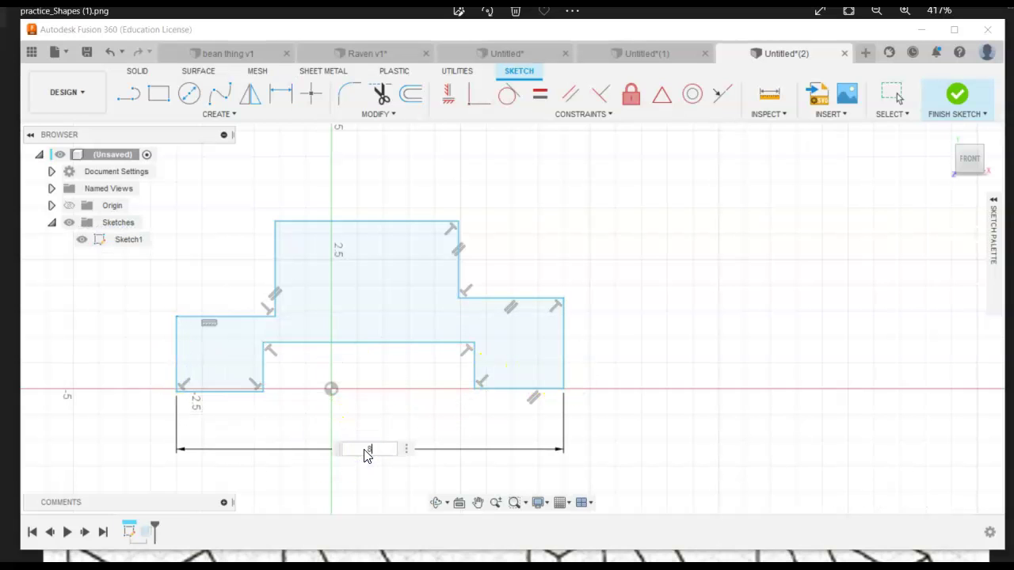
{"action": "type", "text": "8"}
{"action": "key", "text": "Return"}
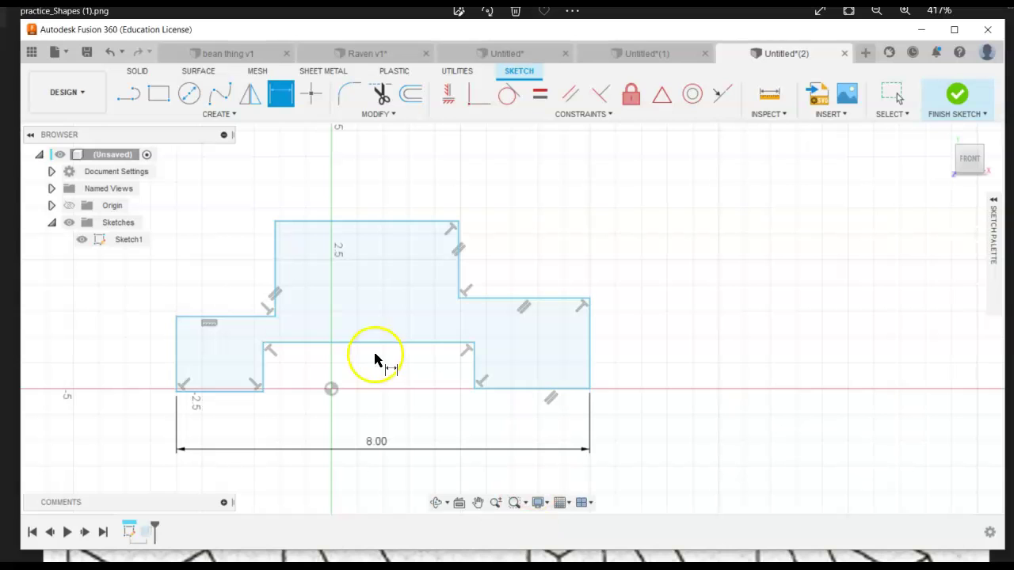
Dimension the bottom edges of the right and left legs as 1 in each
{"action": "left_click", "coordinate": [522, 389]}
{"action": "left_click", "coordinate": [526, 420]}
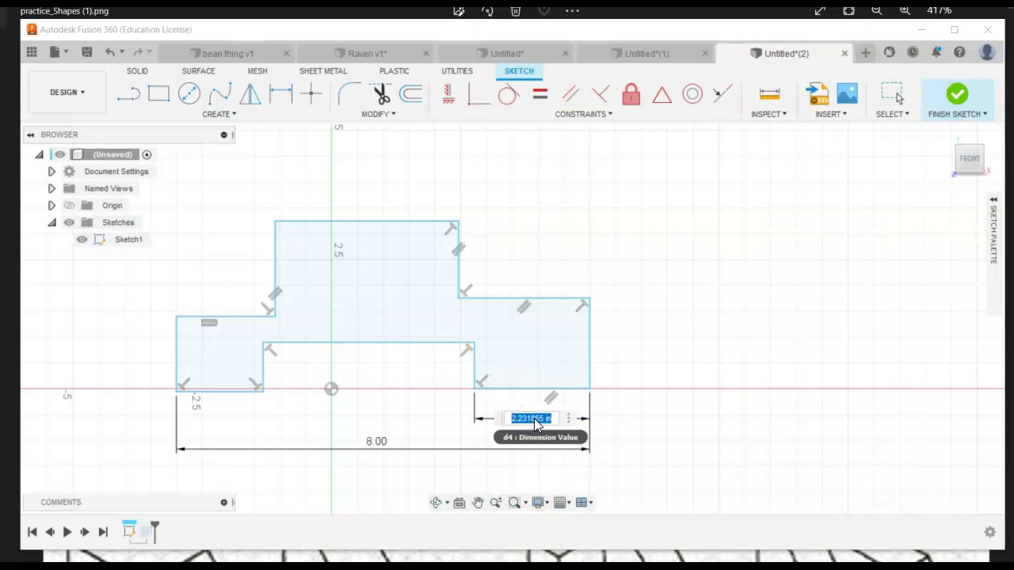
{"action": "key", "text": "Return"}
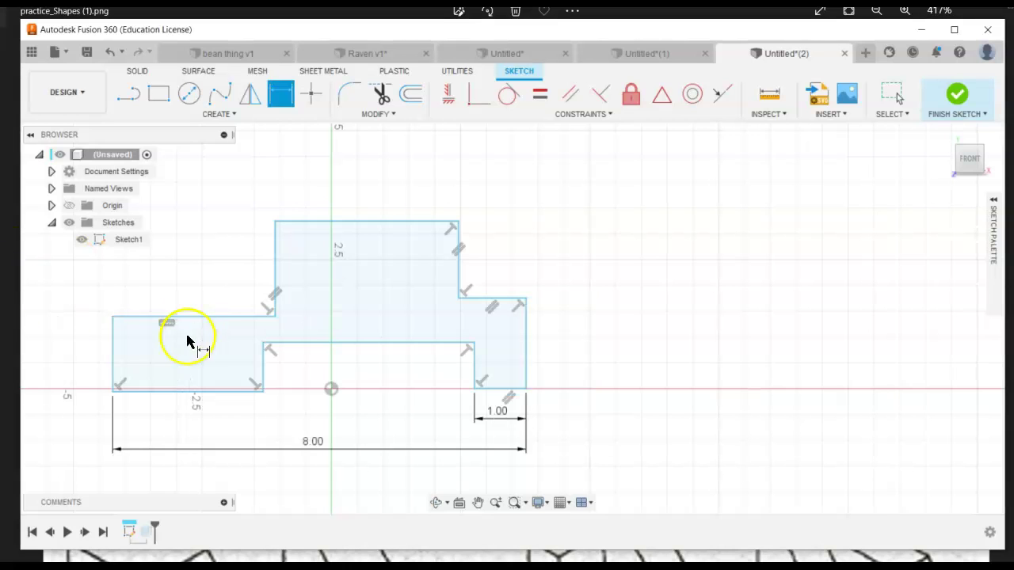
{"action": "left_click", "coordinate": [211, 389]}
{"action": "left_click", "coordinate": [216, 420]}
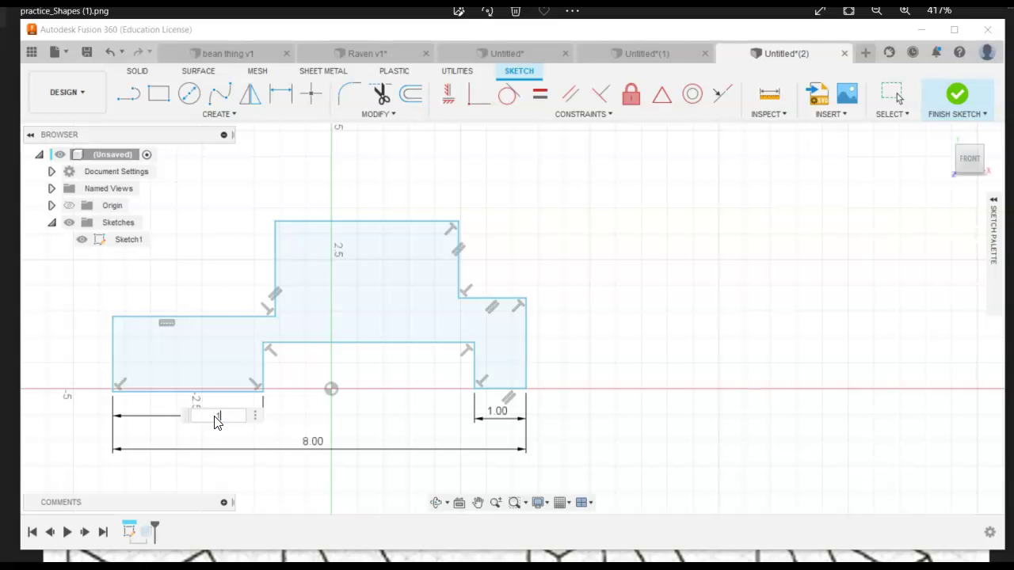
{"action": "type", "text": "1"}
{"action": "key", "text": "Return"}
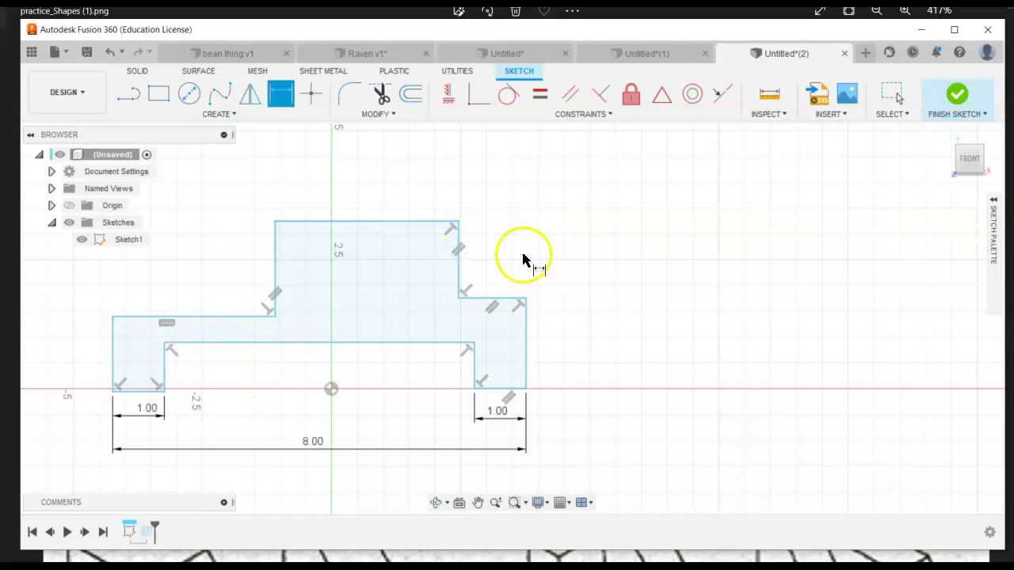
Dimension the top edges of the right and left shoulders as 2 in each
{"action": "left_click", "coordinate": [495, 298]}
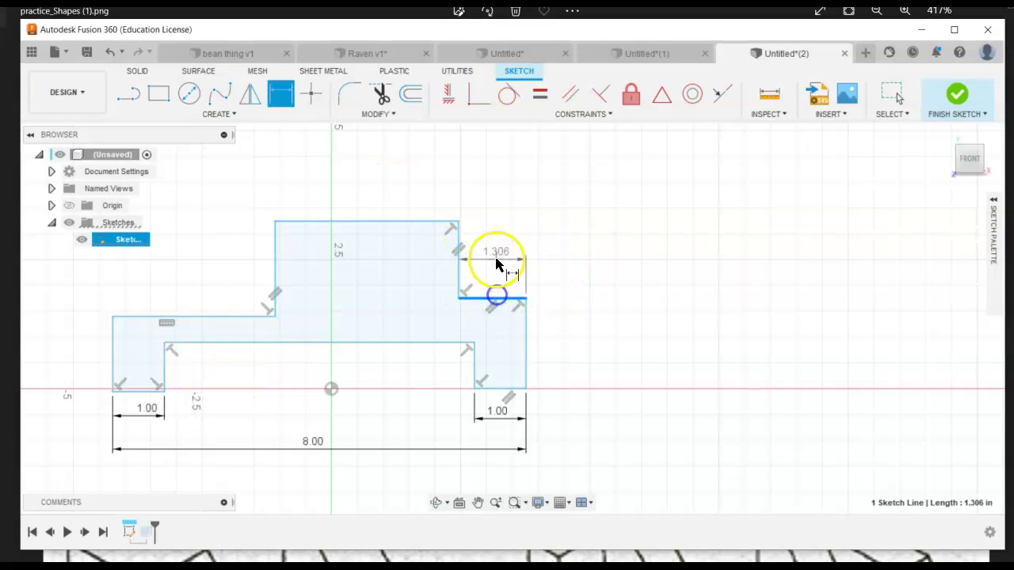
{"action": "left_click", "coordinate": [502, 256]}
{"action": "type", "text": "2"}
{"action": "key", "text": "Return"}
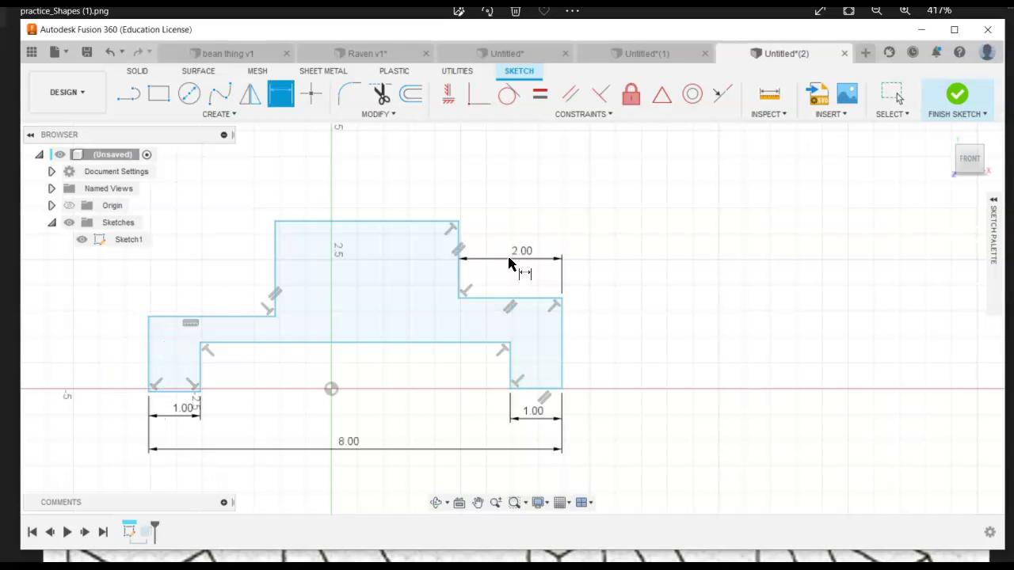
{"action": "left_click", "coordinate": [237, 317]}
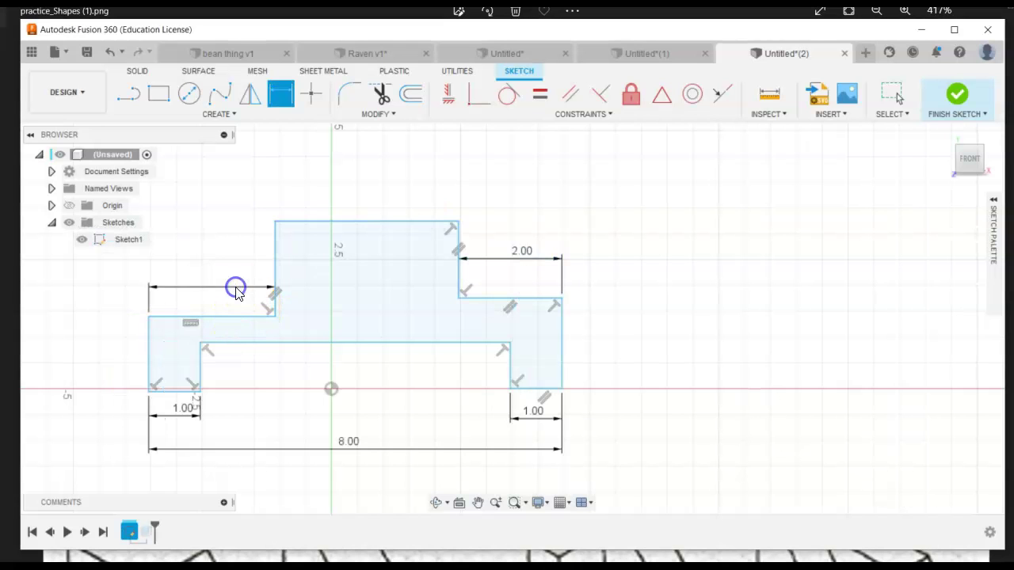
{"action": "left_click", "coordinate": [235, 287]}
{"action": "type", "text": "2"}
{"action": "key", "text": "Return"}
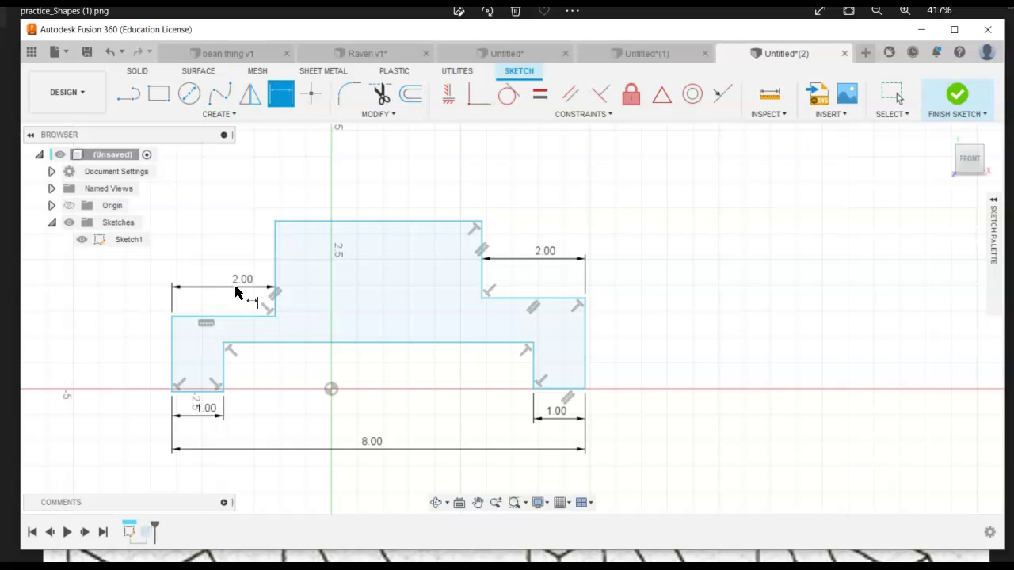
Dimension the outer vertical edges on the right and left of the profile as 2.5 in each
{"action": "left_click", "coordinate": [587, 357]}
{"action": "left_click", "coordinate": [650, 344]}
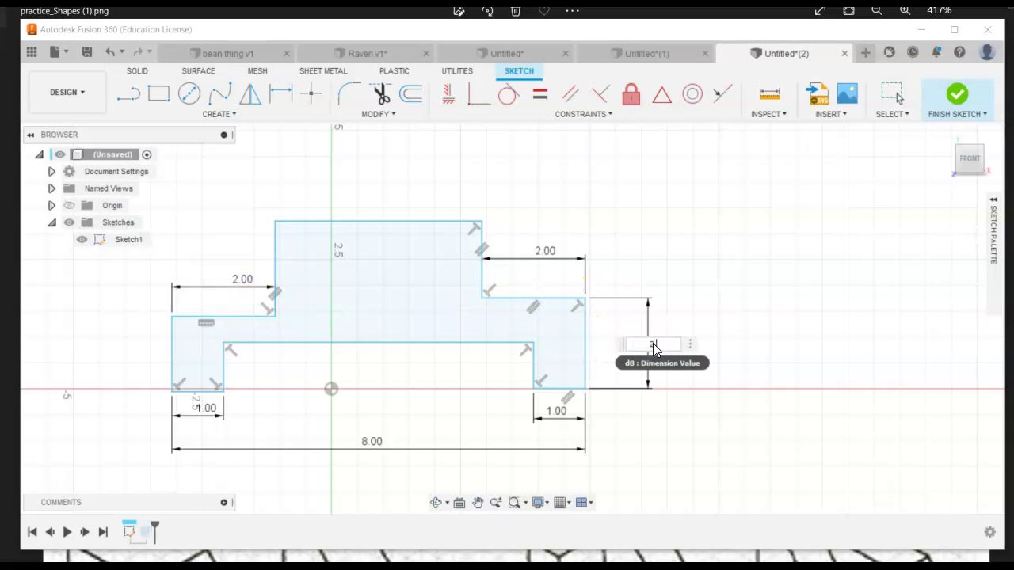
{"action": "key", "text": "Return"}
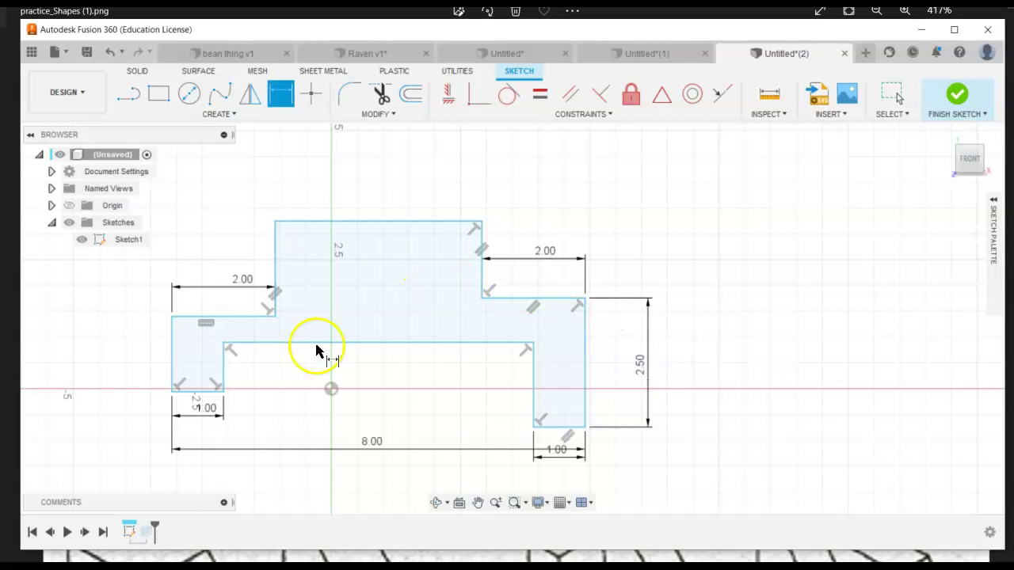
{"action": "left_click", "coordinate": [174, 353]}
{"action": "left_click", "coordinate": [145, 348]}
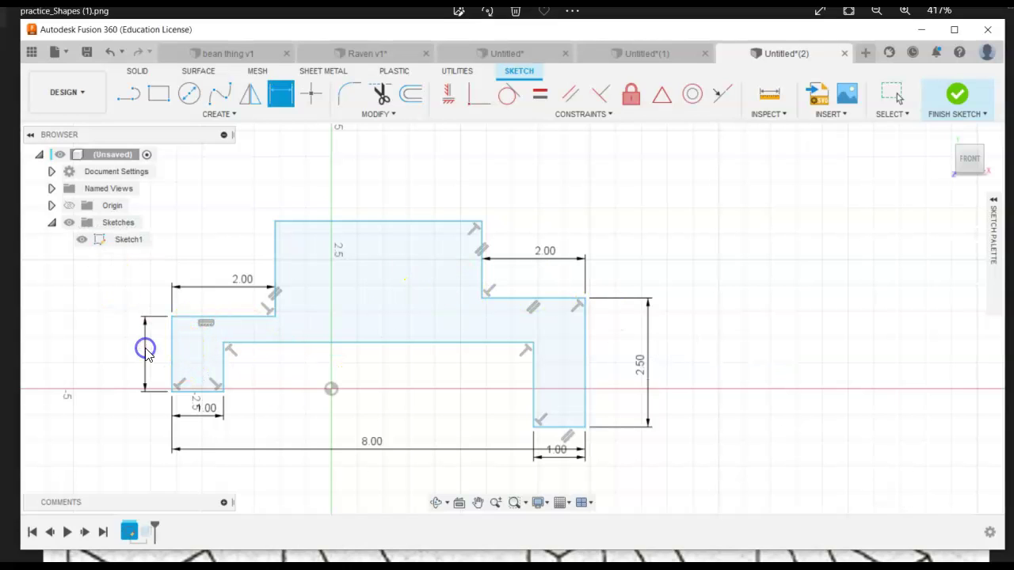
{"action": "type", "text": "2.5"}
{"action": "key", "text": "Return"}
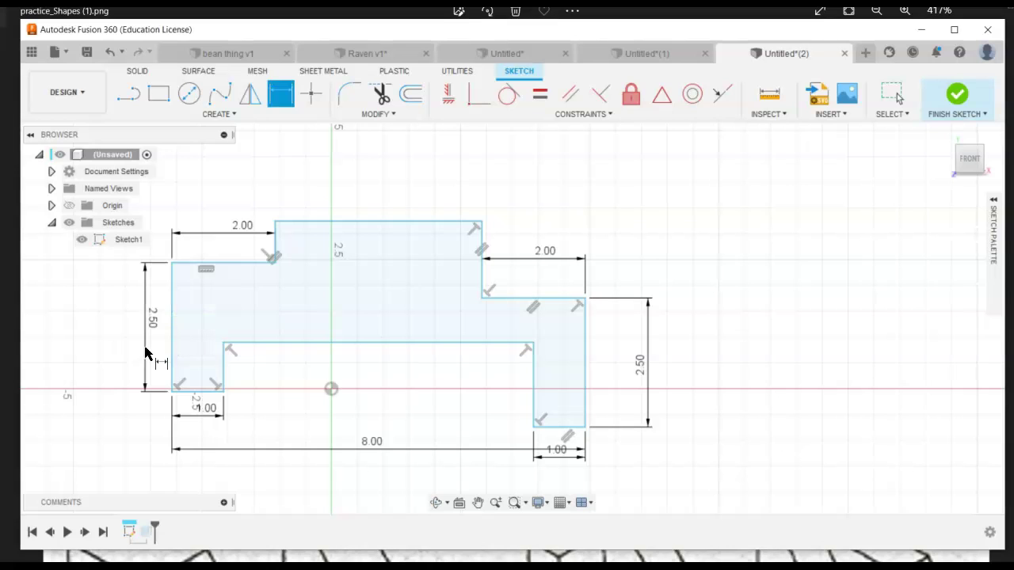
Dimension the left and right vertical sides of the upper block as 2.5 in each
{"action": "left_click", "coordinate": [275, 252]}
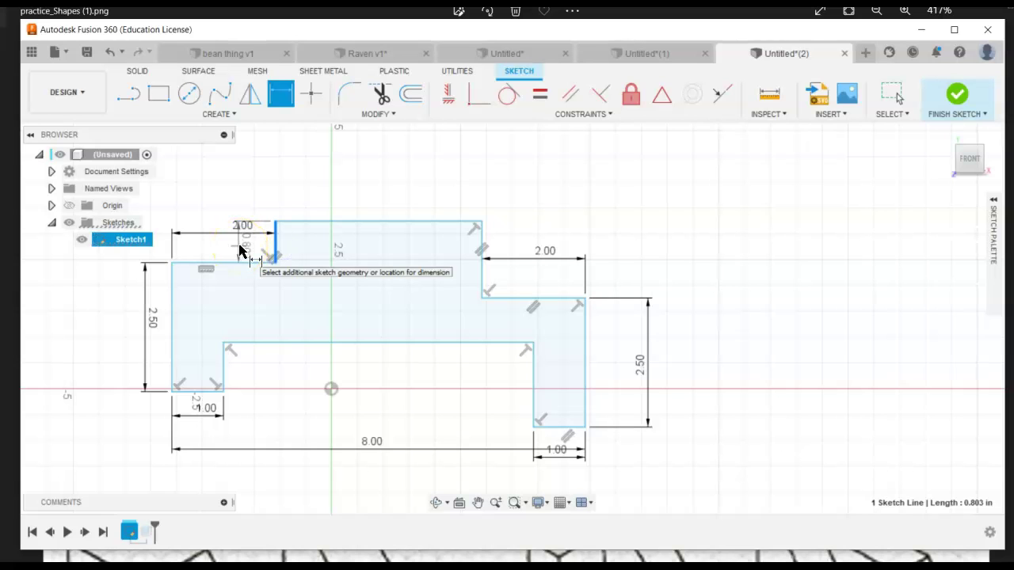
{"action": "left_click", "coordinate": [240, 250]}
{"action": "type", "text": "2.5"}
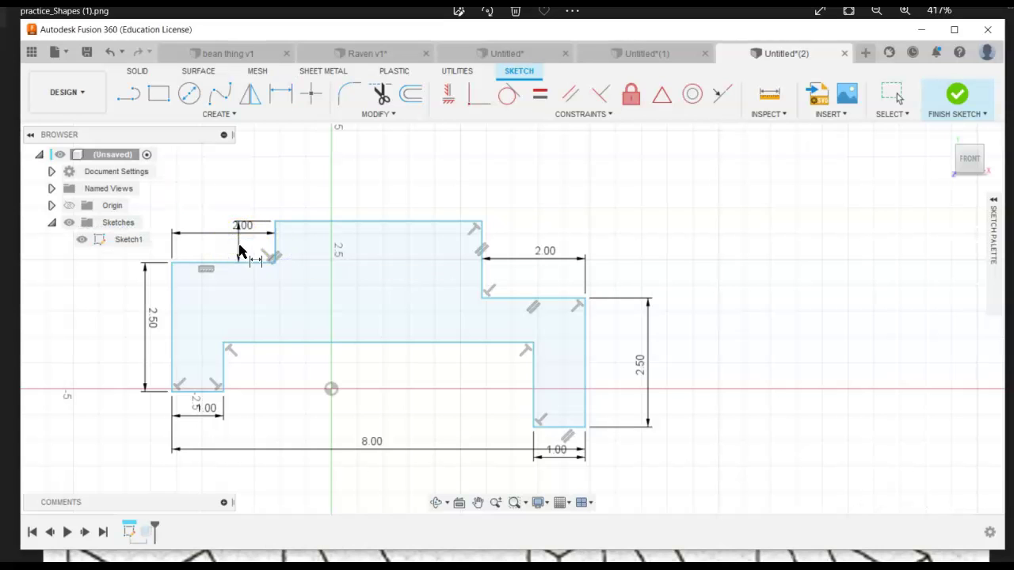
{"action": "key", "text": "Return"}
{"action": "left_click", "coordinate": [482, 229]}
{"action": "left_click", "coordinate": [544, 217]}
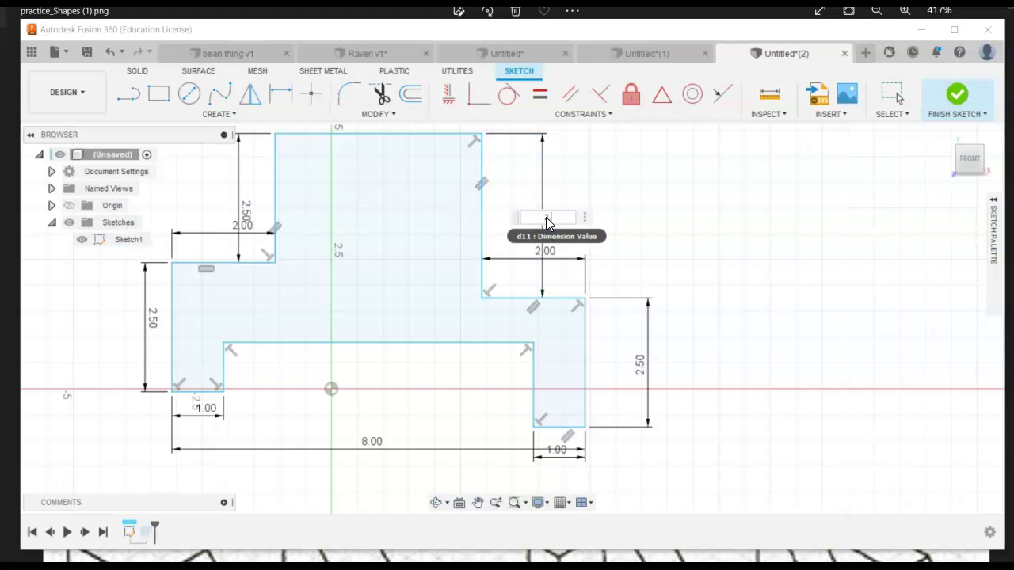
{"action": "key", "text": "Return"}
{"action": "scroll", "coordinate": [396, 310], "scroll_direction": "down", "scroll_amount": 4}
{"action": "scroll", "coordinate": [400, 297], "scroll_direction": "up", "scroll_amount": 1}
{"action": "scroll", "coordinate": [404, 284], "scroll_direction": "up", "scroll_amount": 1}
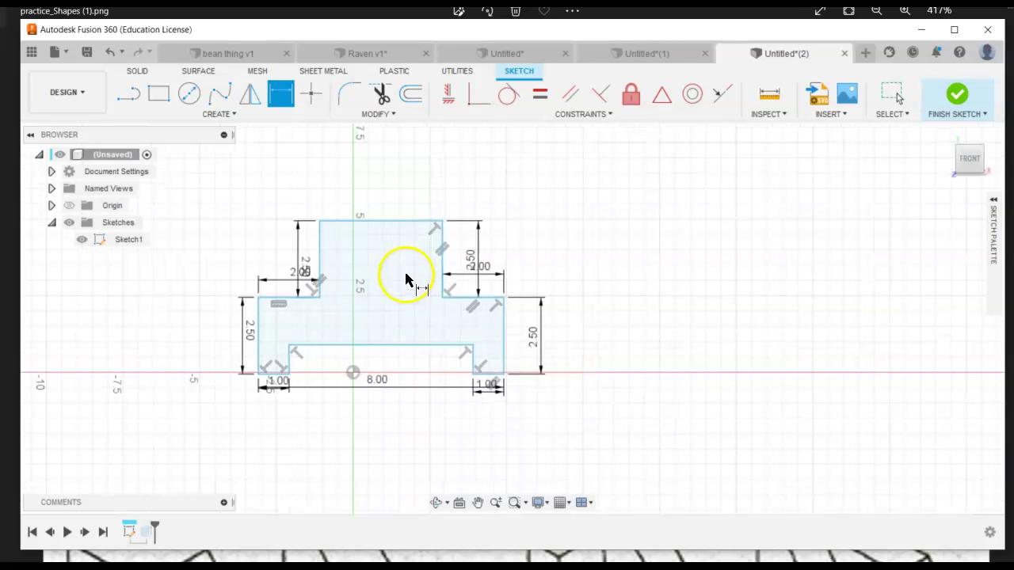
{"action": "left_click", "coordinate": [401, 218]}
{"action": "left_click", "coordinate": [438, 225]}
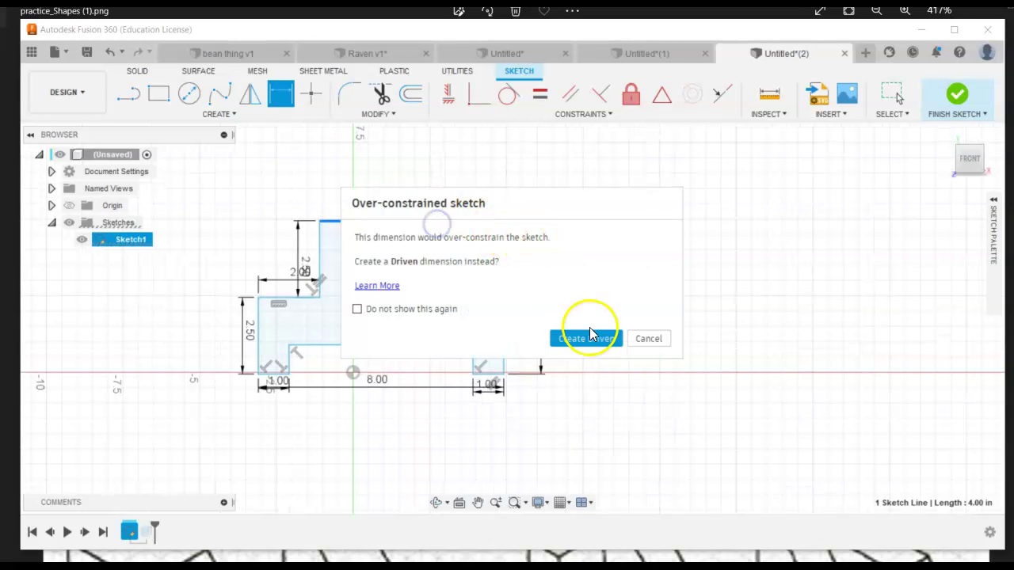
{"action": "left_click", "coordinate": [648, 339]}
Finish the sketch edit and show the whole solid in the isometric home view
{"action": "left_click", "coordinate": [957, 93]}
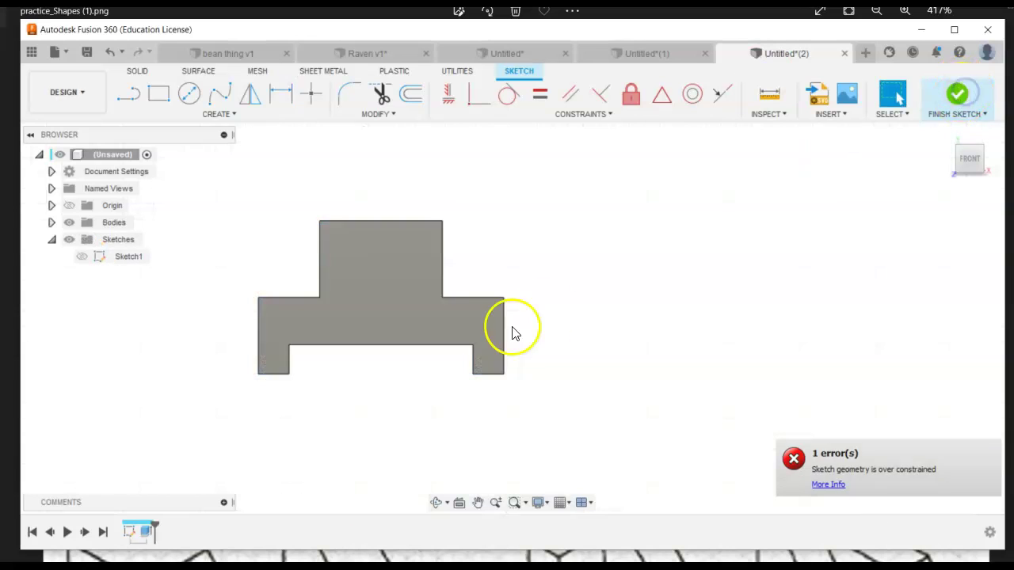
{"action": "left_click", "coordinate": [947, 135]}
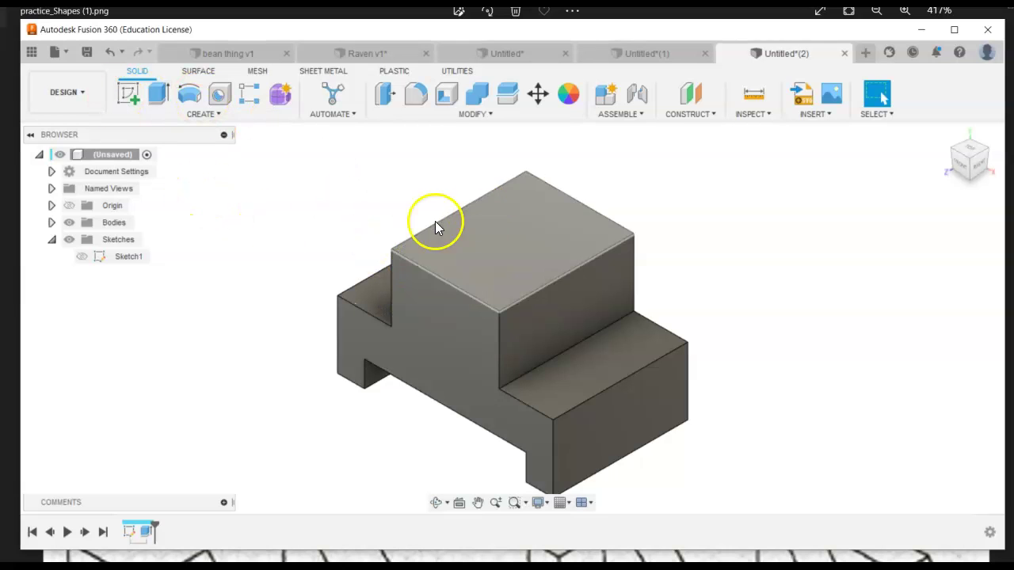
{"action": "scroll", "coordinate": [541, 237], "scroll_direction": "down", "scroll_amount": 1}
{"action": "scroll", "coordinate": [542, 237], "scroll_direction": "down", "scroll_amount": 1}
Open the Appearance settings and apply the Steel - Satin appearance to the stepped body
{"action": "left_click", "coordinate": [565, 101]}
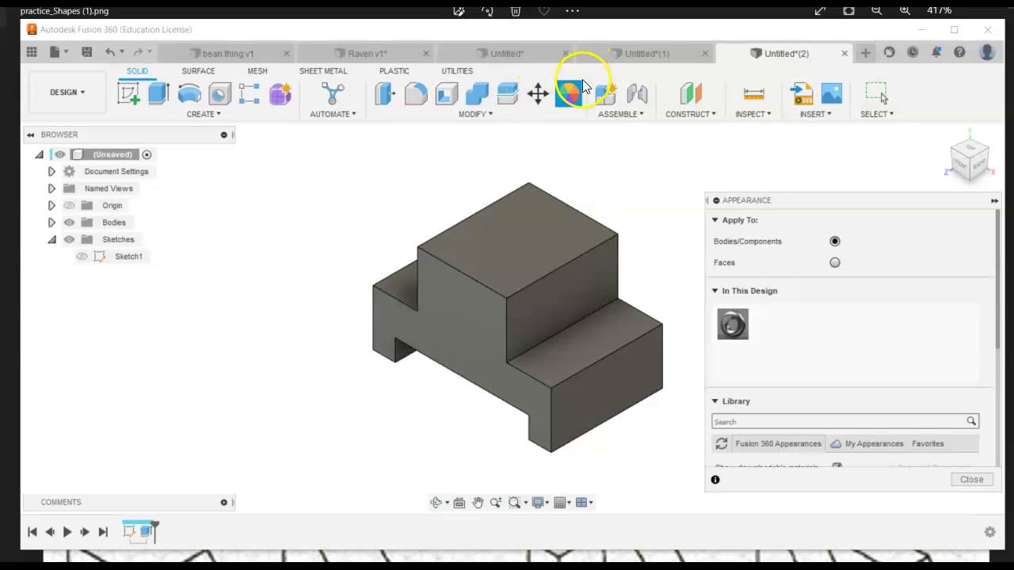
{"action": "left_click", "coordinate": [480, 116]}
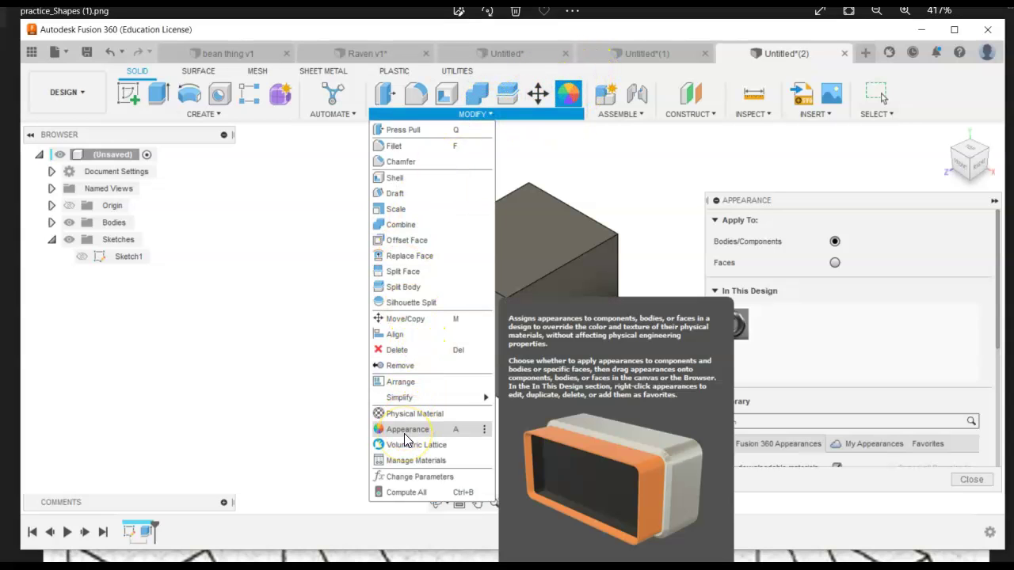
{"action": "left_click", "coordinate": [808, 333]}
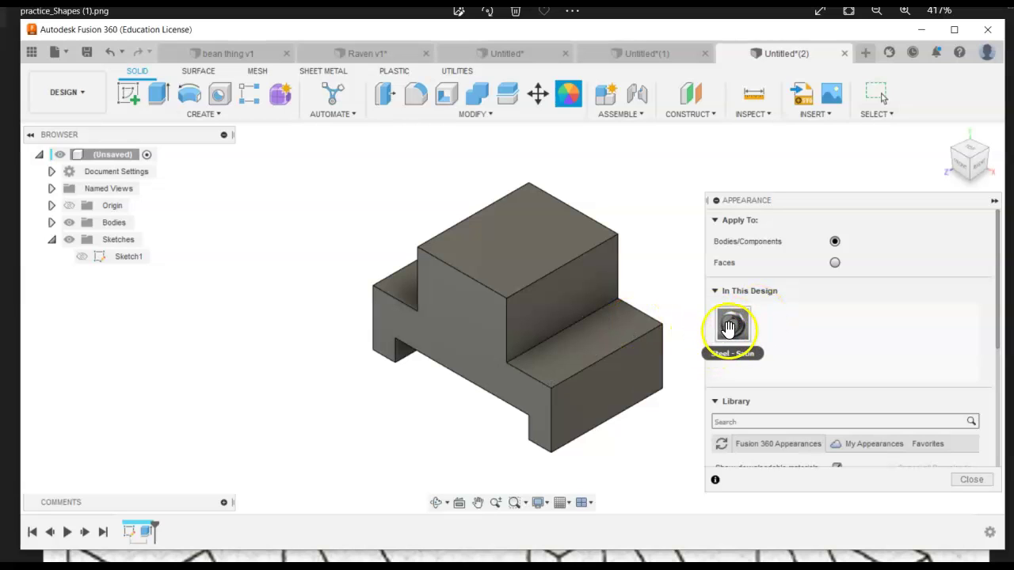
{"action": "left_click_drag", "start_coordinate": [731, 324], "coordinate": [534, 237]}
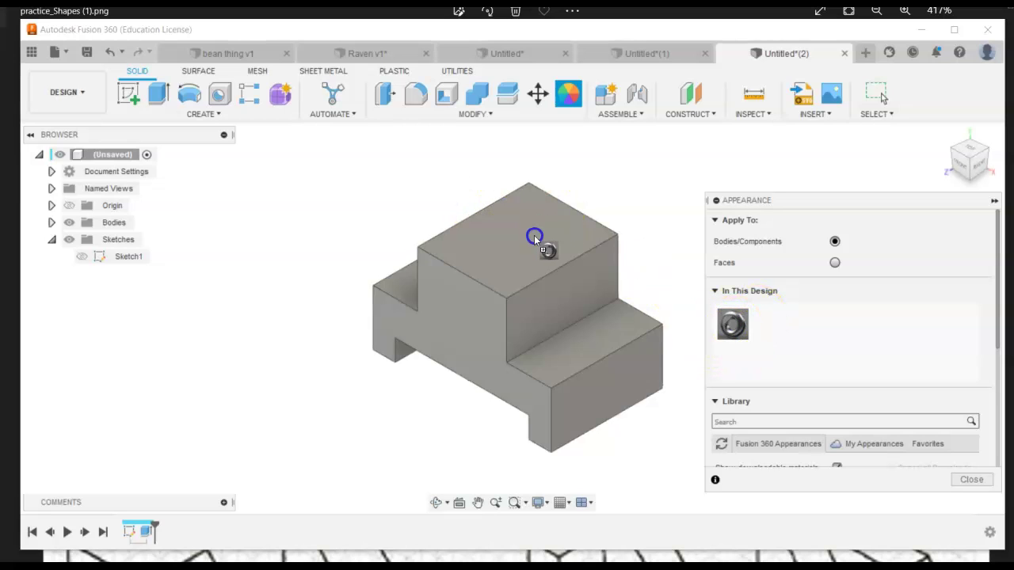
Duplicate the Steel - Satin appearance, and each newest copy in turn, until the design has six appearances
{"action": "right_click", "coordinate": [733, 326]}
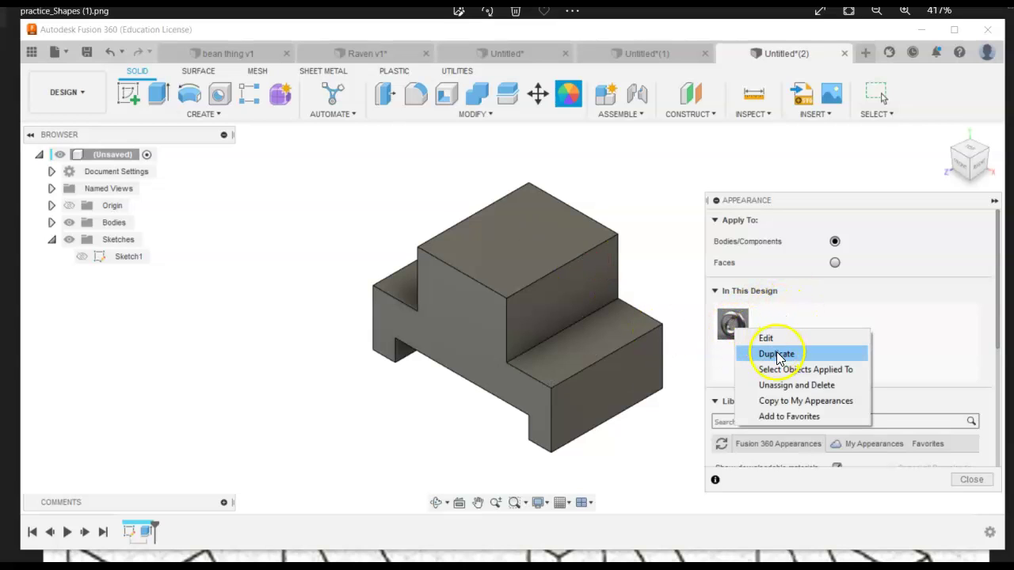
{"action": "left_click", "coordinate": [779, 355]}
{"action": "right_click", "coordinate": [767, 330]}
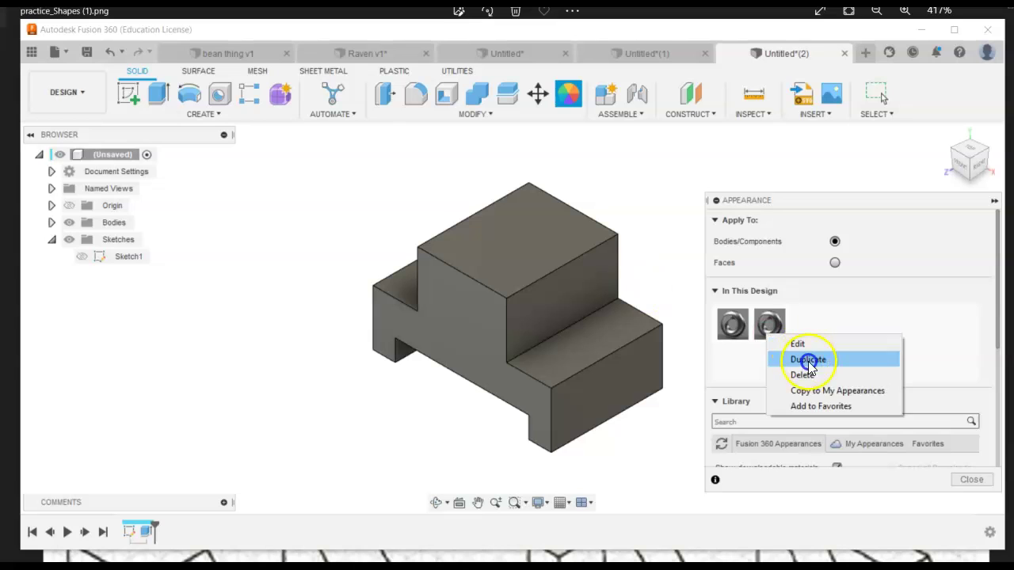
{"action": "left_click", "coordinate": [802, 357]}
{"action": "right_click", "coordinate": [808, 328]}
{"action": "left_click", "coordinate": [828, 356]}
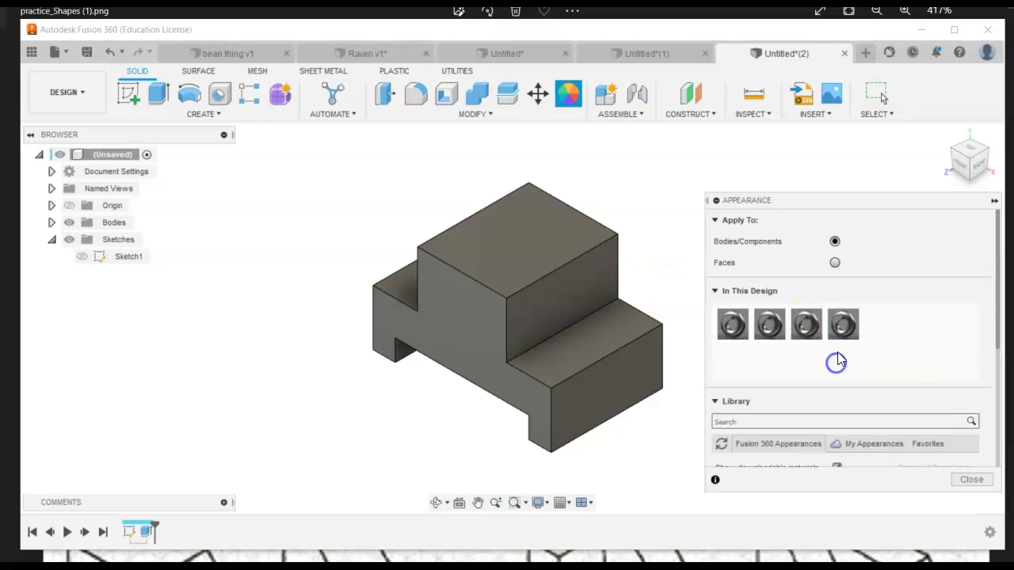
{"action": "right_click", "coordinate": [841, 328]}
{"action": "left_click", "coordinate": [872, 361]}
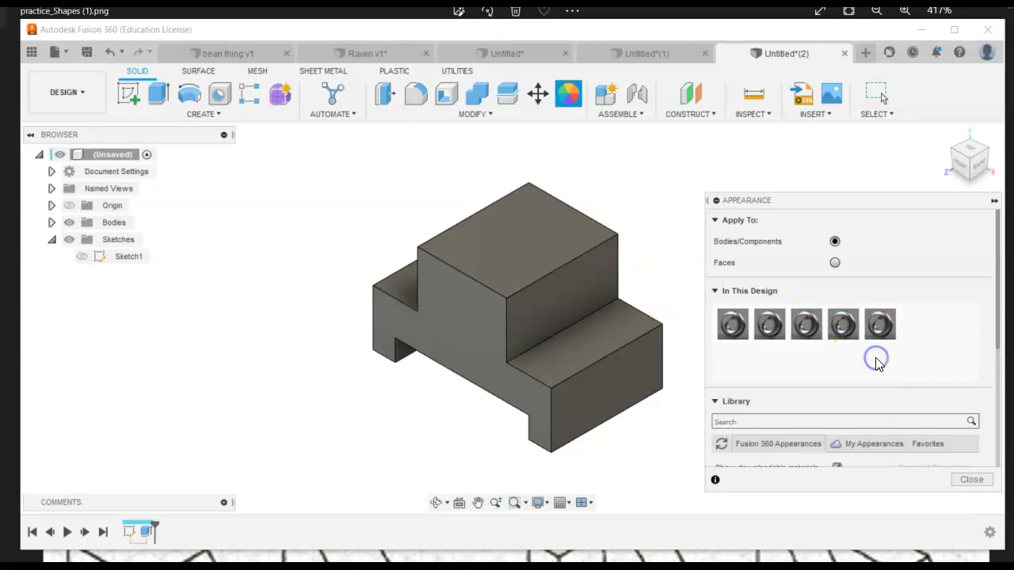
{"action": "right_click", "coordinate": [879, 325]}
{"action": "left_click", "coordinate": [891, 355]}
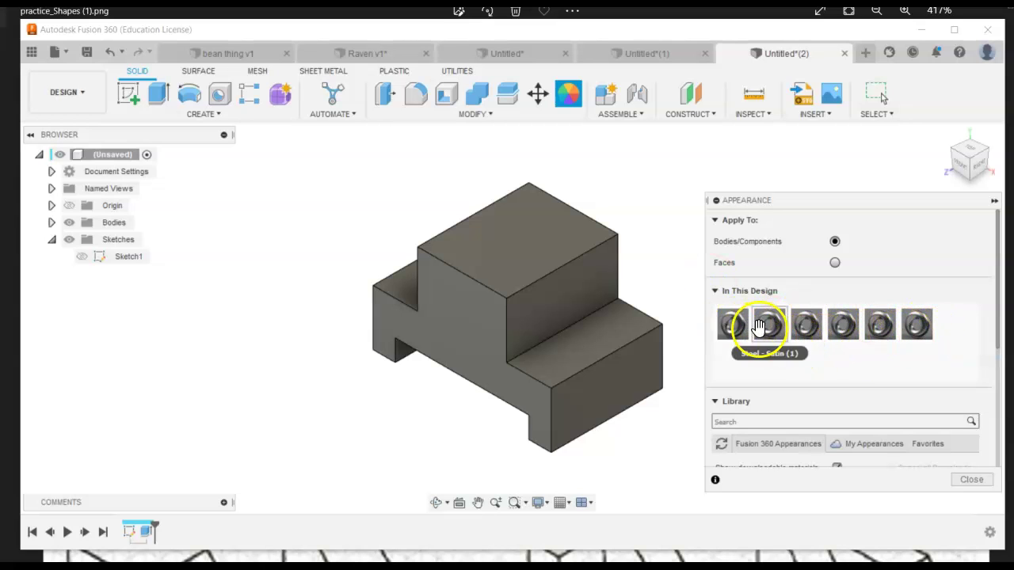
Recolor the original Steel - Satin appearance with PANTONE 14-0957 TCX Spectra Yellow from the color libraries
{"action": "double_click", "coordinate": [733, 337]}
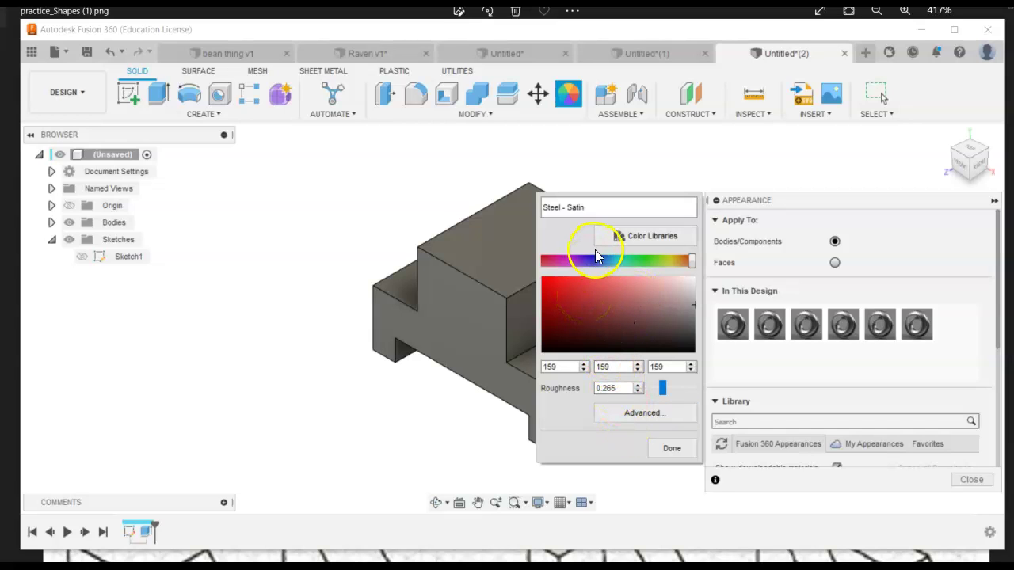
{"action": "left_click", "coordinate": [633, 236]}
{"action": "scroll", "coordinate": [468, 309], "scroll_direction": "down", "scroll_amount": 20}
{"action": "scroll", "coordinate": [470, 333], "scroll_direction": "down", "scroll_amount": 20}
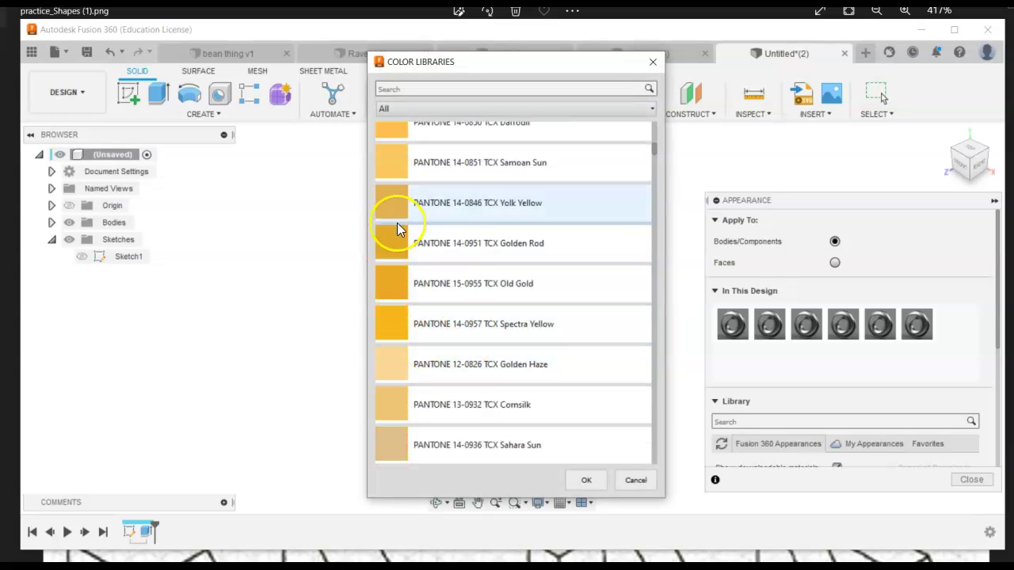
{"action": "scroll", "coordinate": [395, 325], "scroll_direction": "down", "scroll_amount": 3}
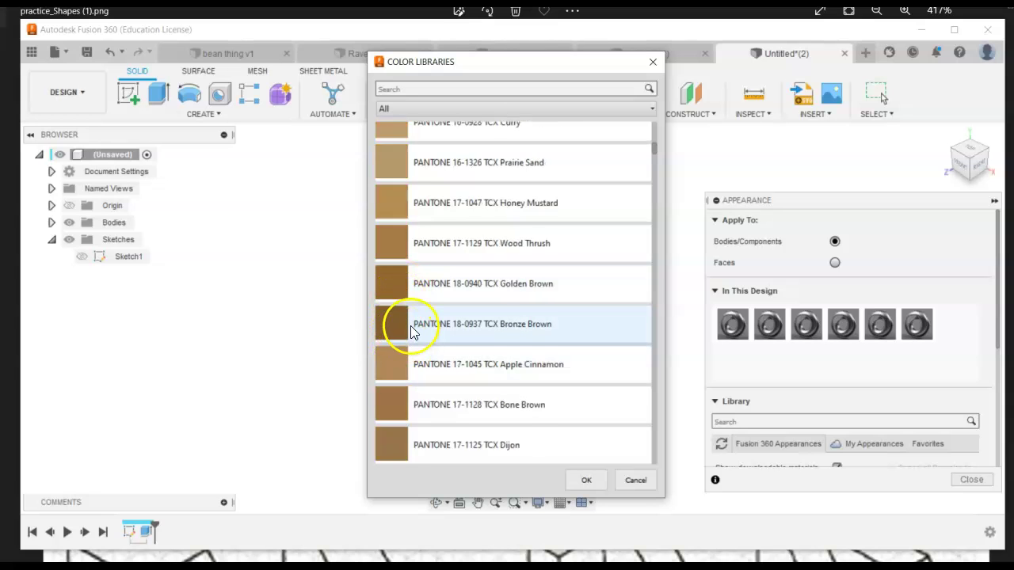
{"action": "scroll", "coordinate": [400, 325], "scroll_direction": "down", "scroll_amount": 3}
{"action": "left_click", "coordinate": [384, 449]}
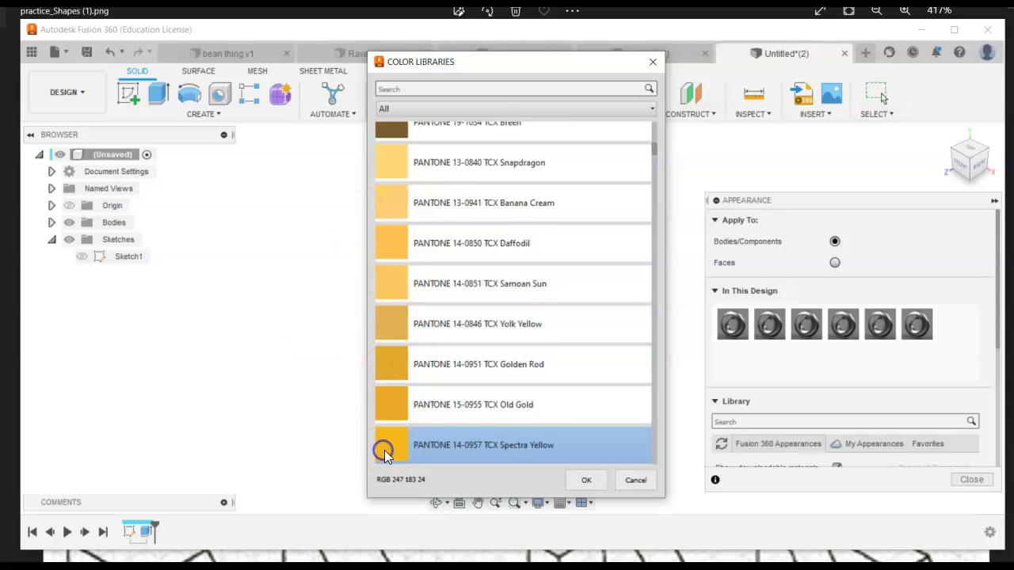
{"action": "left_click", "coordinate": [600, 480]}
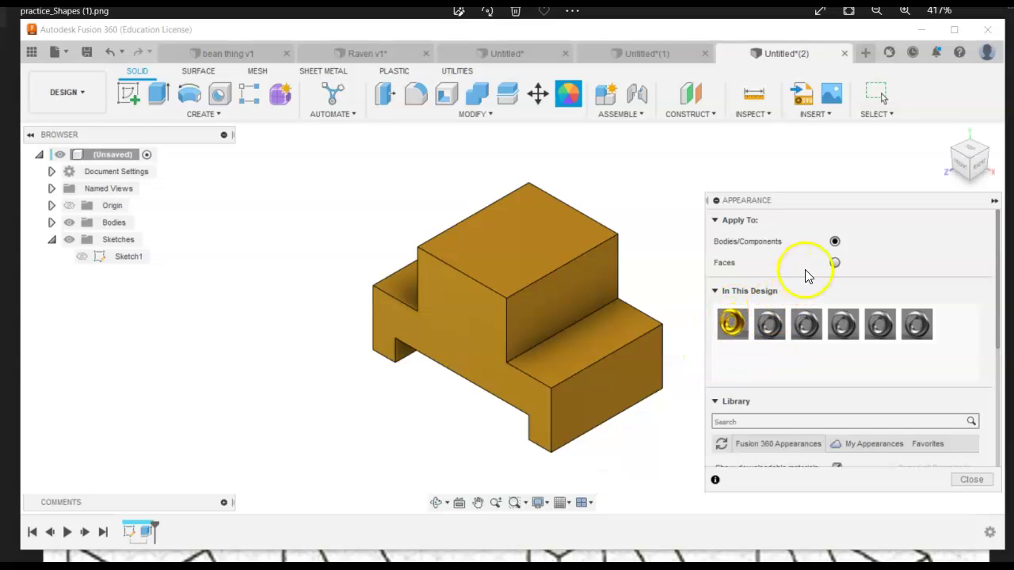
Recolor the Steel - Satin (1) appearance to a muted gold, RGB 203, 171, 83
{"action": "double_click", "coordinate": [765, 322]}
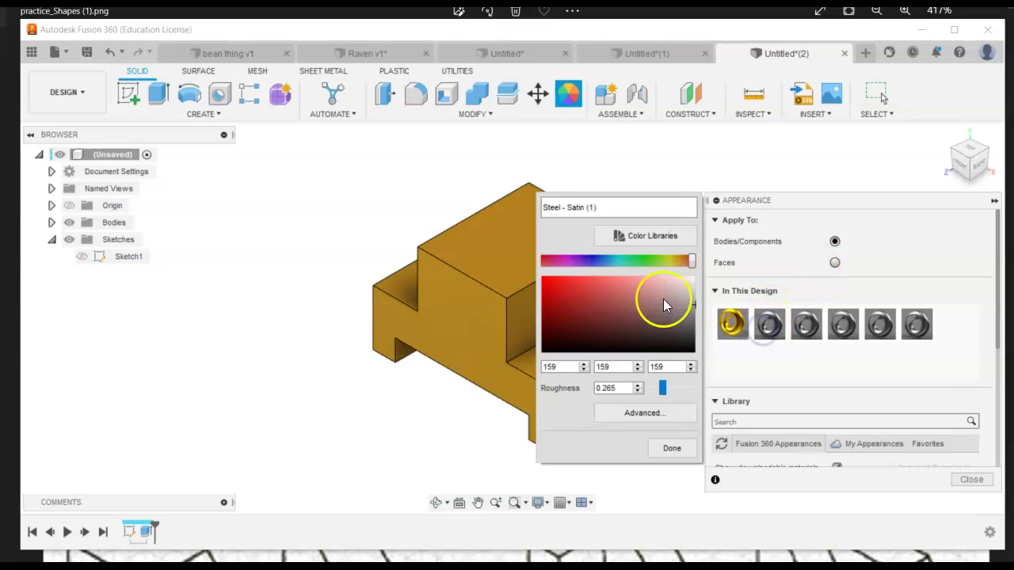
{"action": "left_click_drag", "start_coordinate": [690, 269], "coordinate": [675, 266]}
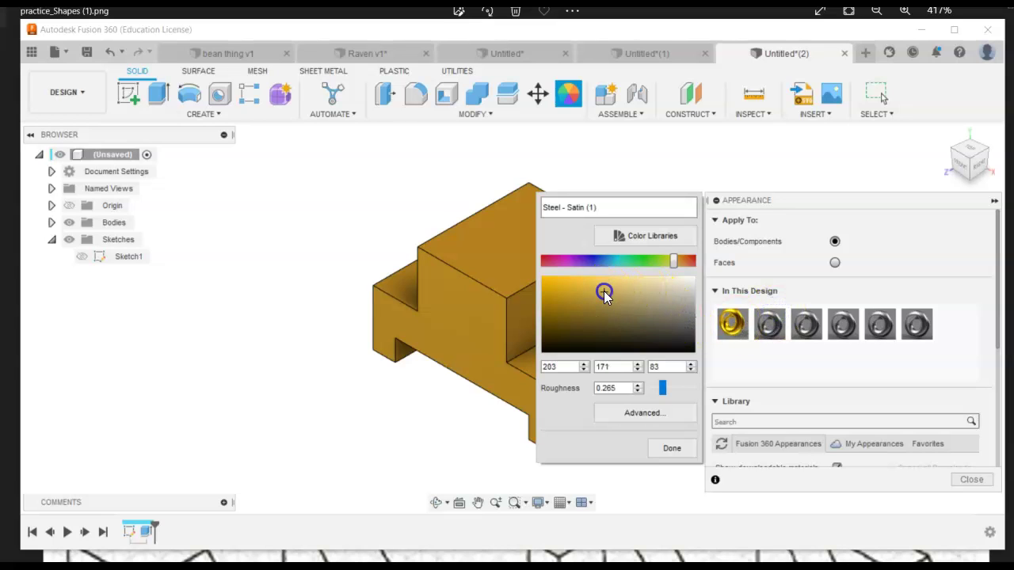
{"action": "left_click", "coordinate": [660, 449]}
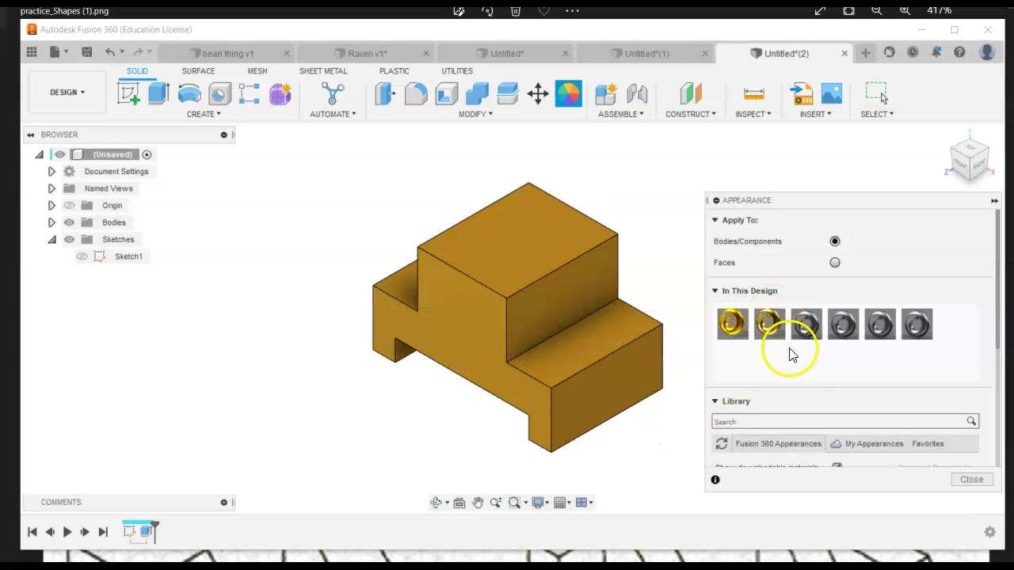
Recolor the Steel - Satin (1) (1) appearance to magenta, RGB 184, 27, 163
{"action": "double_click", "coordinate": [806, 322]}
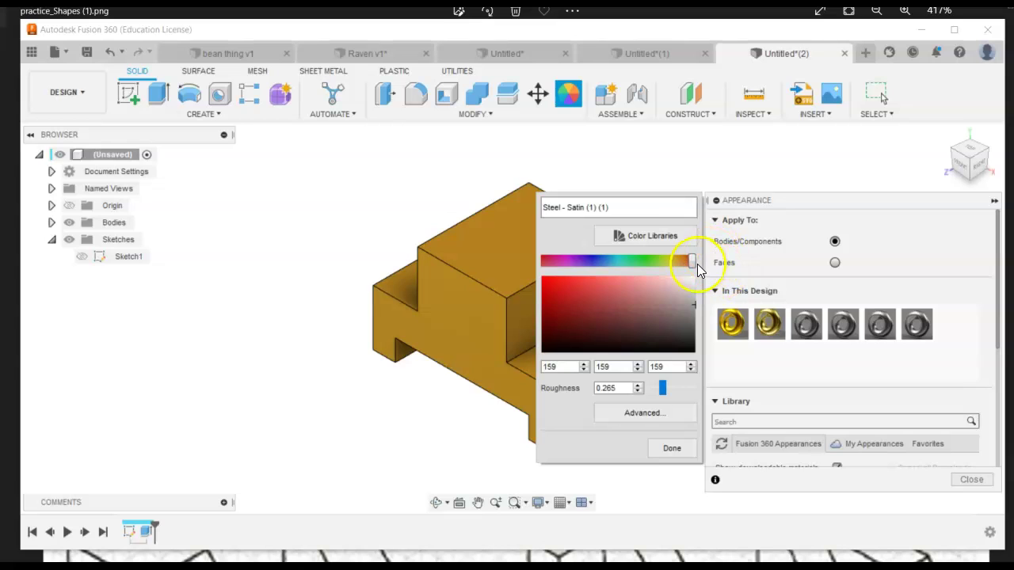
{"action": "left_click_drag", "start_coordinate": [689, 261], "coordinate": [565, 283]}
{"action": "left_click", "coordinate": [564, 298]}
{"action": "left_click", "coordinate": [638, 391]}
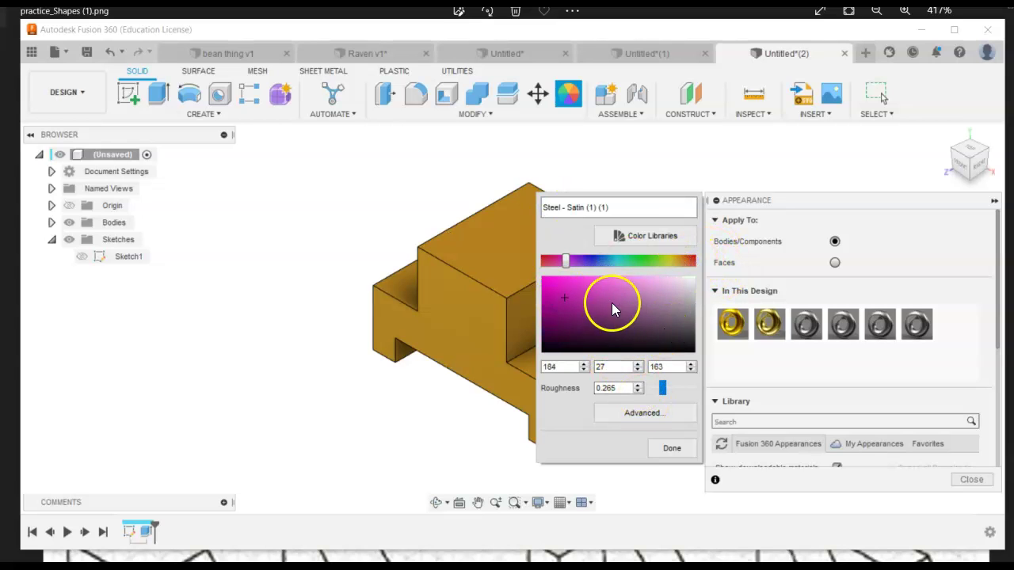
{"action": "left_click", "coordinate": [680, 448]}
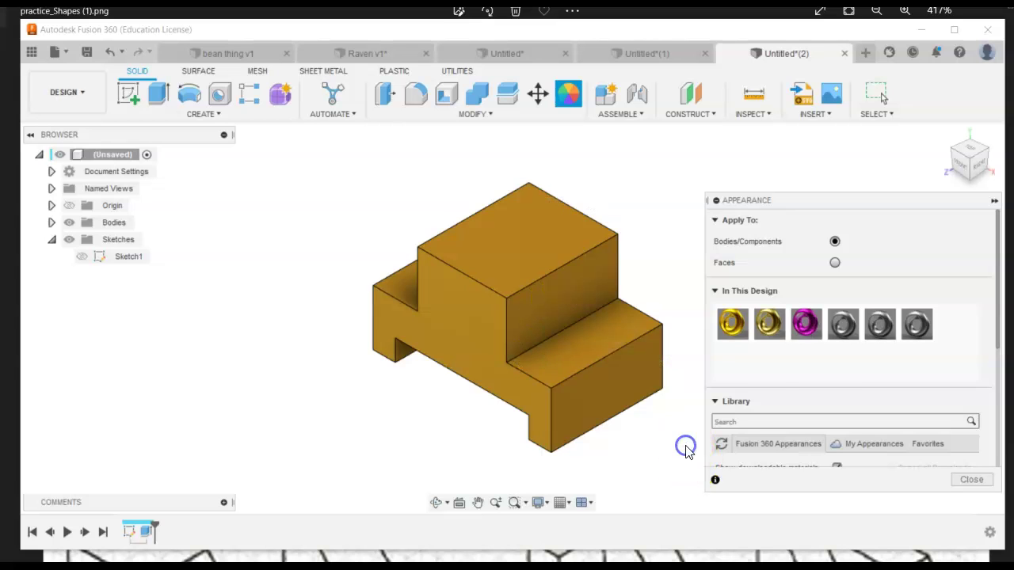
Recolor the Steel - Satin (1) (1) (1) appearance to a deep blue
{"action": "double_click", "coordinate": [845, 325]}
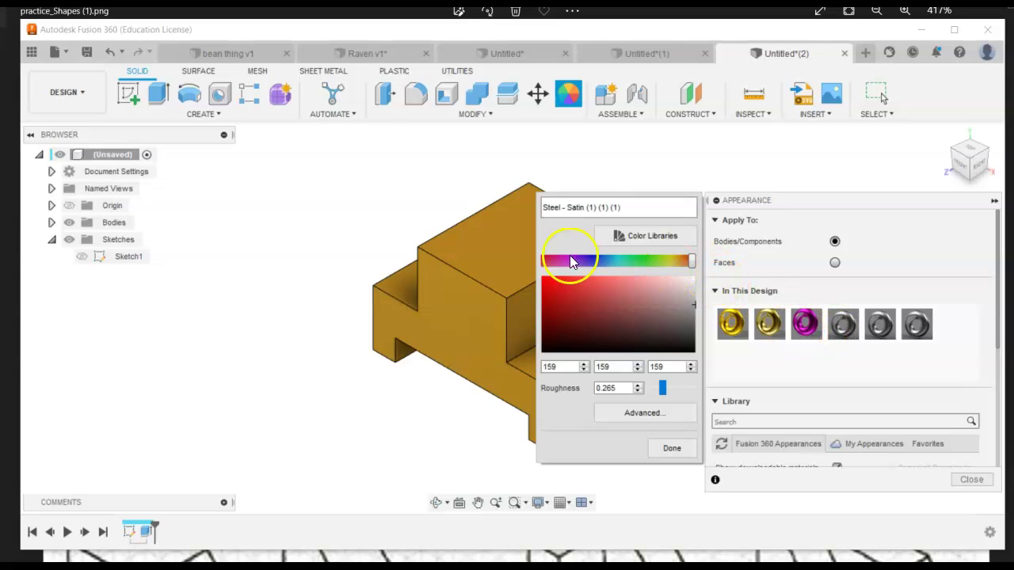
{"action": "mouse_move", "coordinate": [582, 266]}
{"action": "left_mouse_down"}
{"action": "mouse_move", "coordinate": [679, 290]}
{"action": "mouse_move", "coordinate": [687, 264]}
{"action": "mouse_move", "coordinate": [596, 278]}
{"action": "left_mouse_up"}
{"action": "left_click", "coordinate": [564, 308]}
{"action": "left_click", "coordinate": [672, 449]}
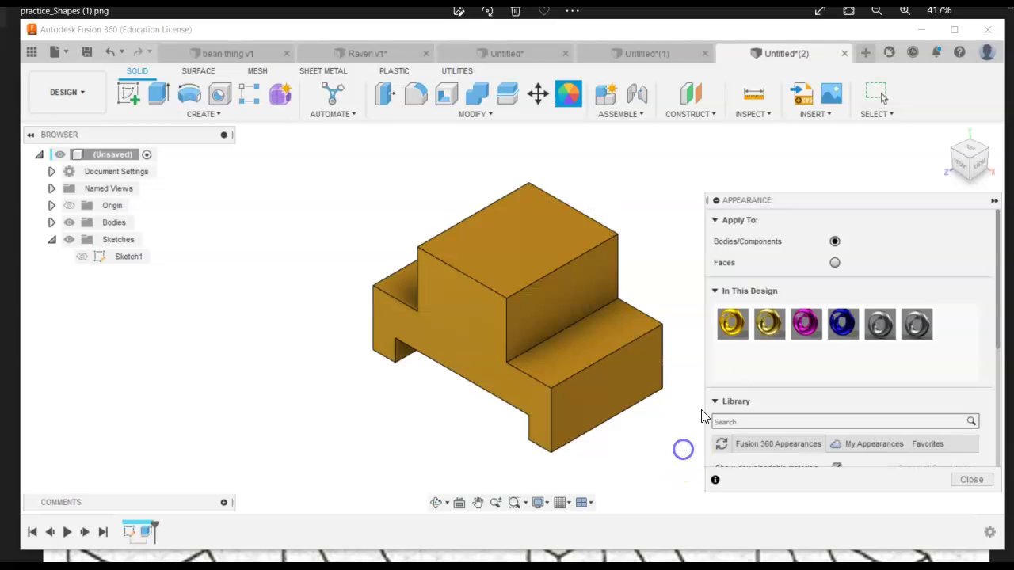
Recolor the Steel - Satin (1) (1) (1) (1) appearance to green, RGB 58, 122, 58
{"action": "double_click", "coordinate": [879, 321]}
{"action": "left_click", "coordinate": [694, 261]}
{"action": "left_click_drag", "start_coordinate": [694, 261], "coordinate": [642, 261]}
{"action": "left_click", "coordinate": [614, 315]}
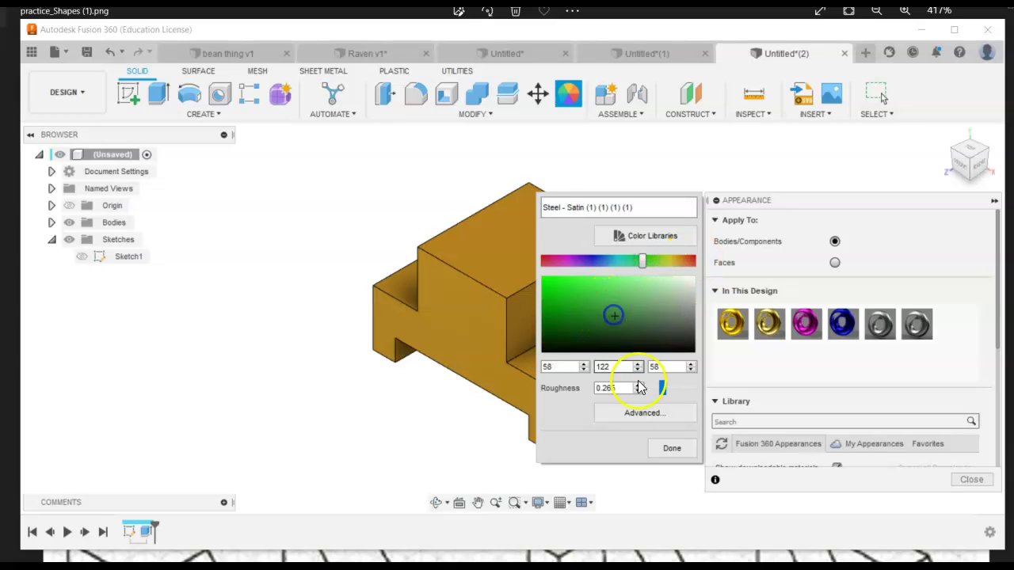
Examine the Relief Pattern, Cutout and Advanced Highlight Controls settings in the advanced editor of the green Steel - Satin appearance
{"action": "left_click", "coordinate": [654, 413]}
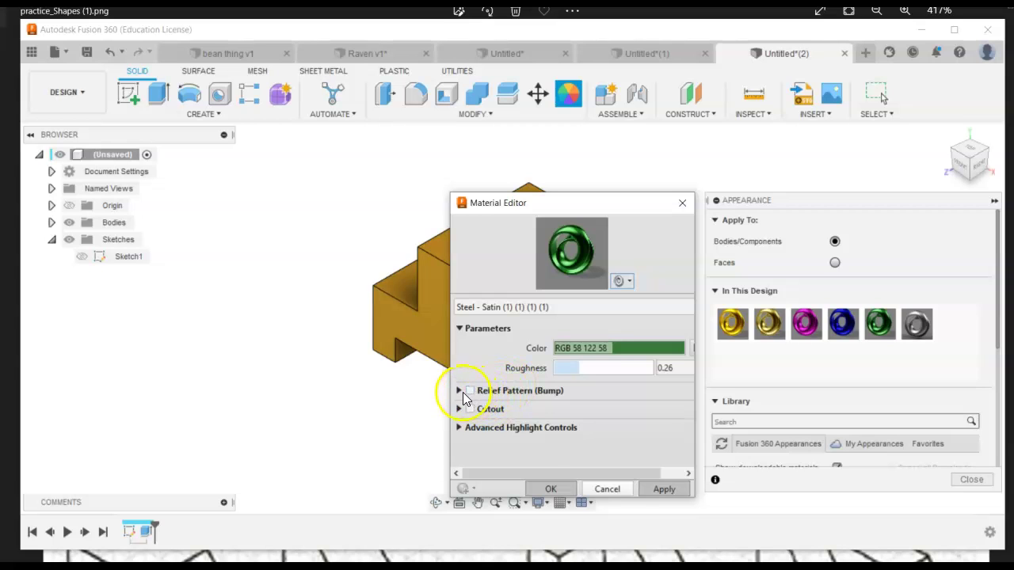
{"action": "left_click", "coordinate": [462, 392]}
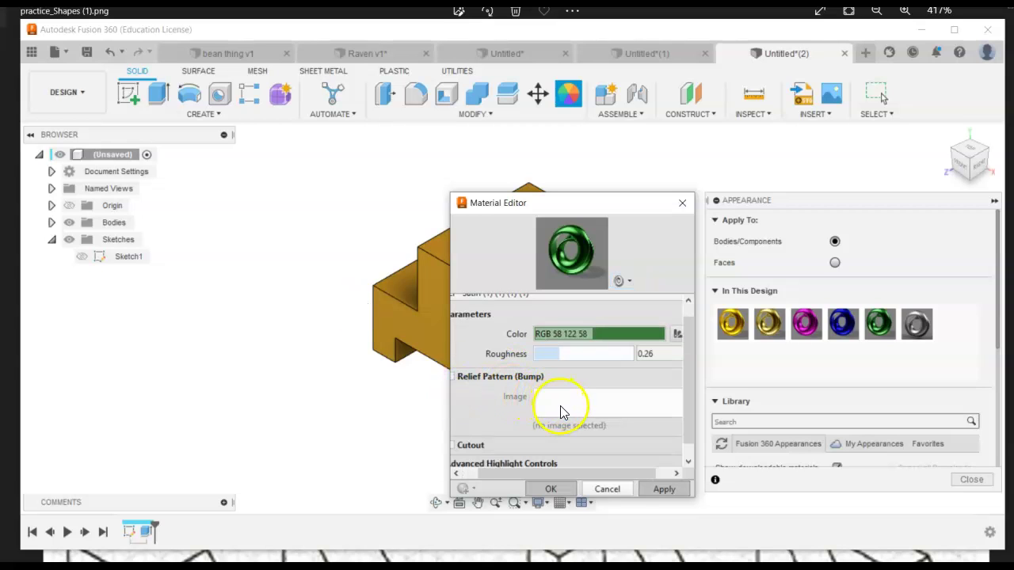
{"action": "scroll", "coordinate": [494, 372], "scroll_direction": "down", "scroll_amount": 1}
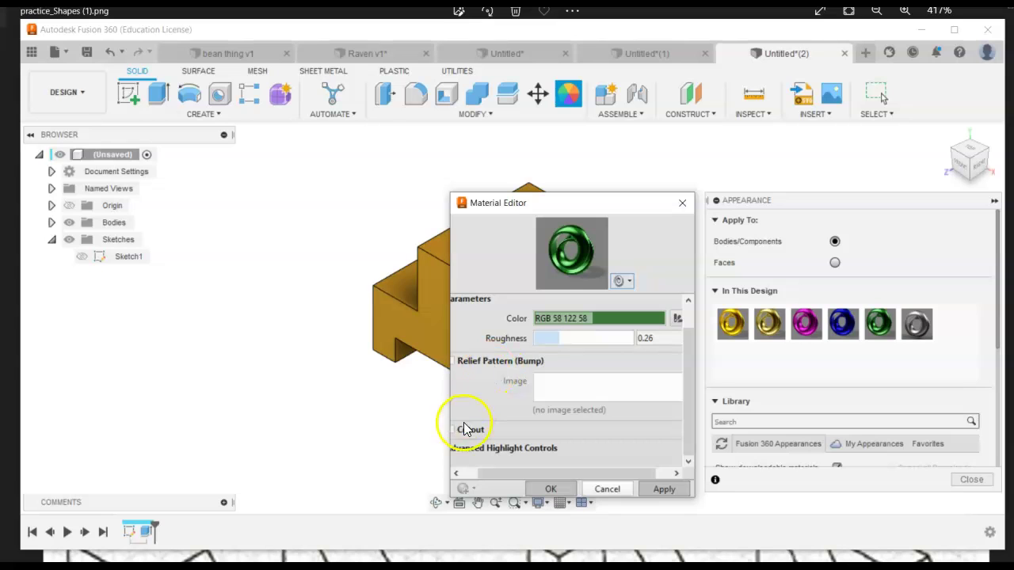
{"action": "left_click_drag", "start_coordinate": [552, 467], "coordinate": [501, 475]}
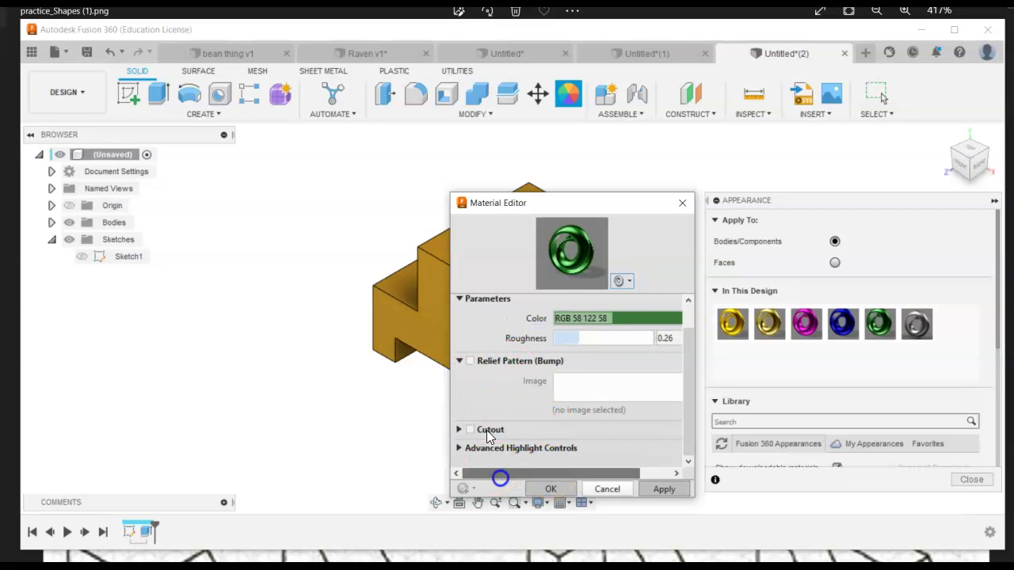
{"action": "left_click", "coordinate": [458, 429]}
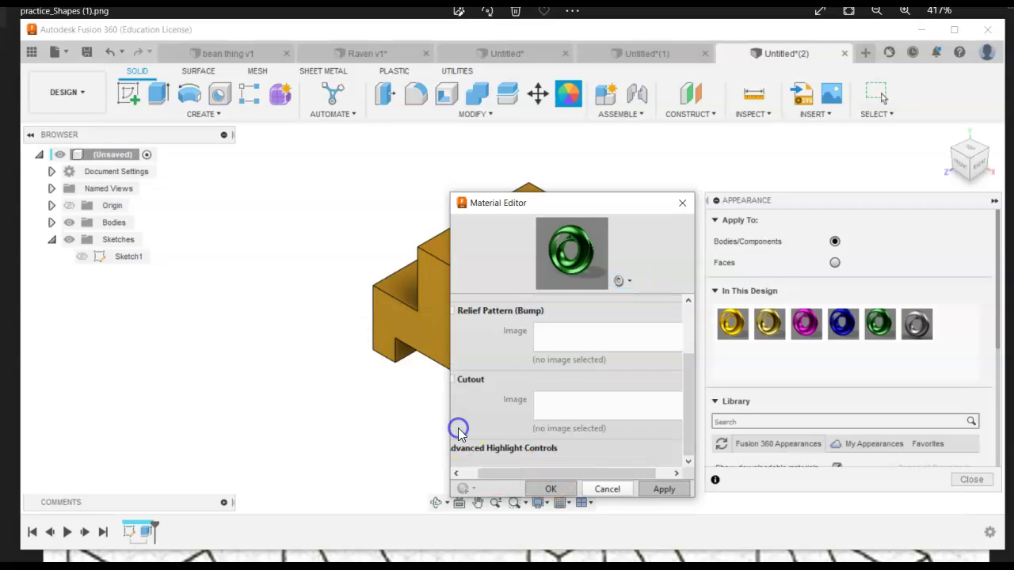
{"action": "left_click_drag", "start_coordinate": [505, 475], "coordinate": [474, 475]}
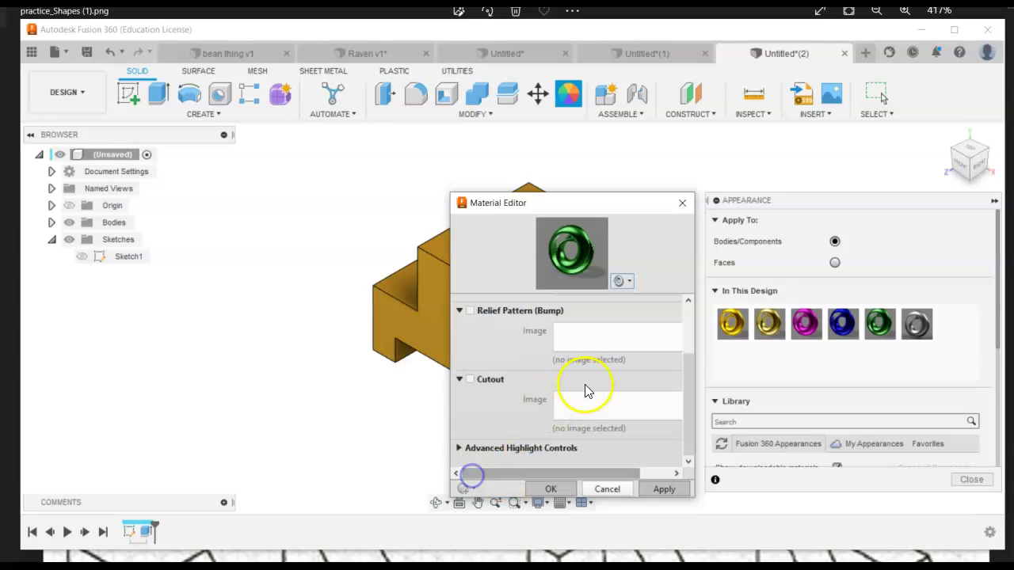
{"action": "left_click", "coordinate": [459, 448]}
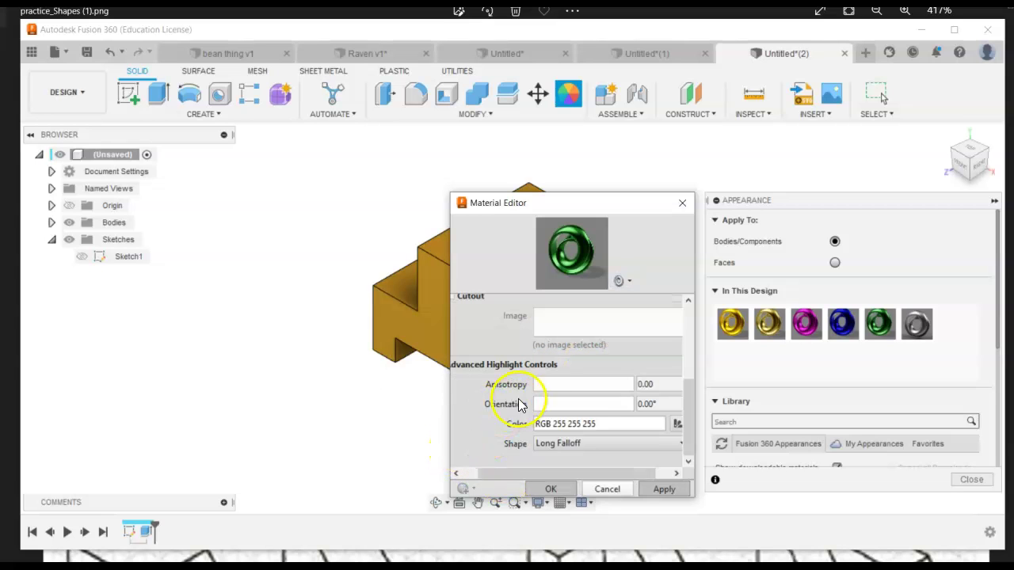
{"action": "mouse_move", "coordinate": [600, 473]}
{"action": "left_mouse_down"}
{"action": "mouse_move", "coordinate": [615, 471]}
{"action": "mouse_move", "coordinate": [579, 474]}
{"action": "mouse_move", "coordinate": [613, 474]}
{"action": "left_mouse_up"}
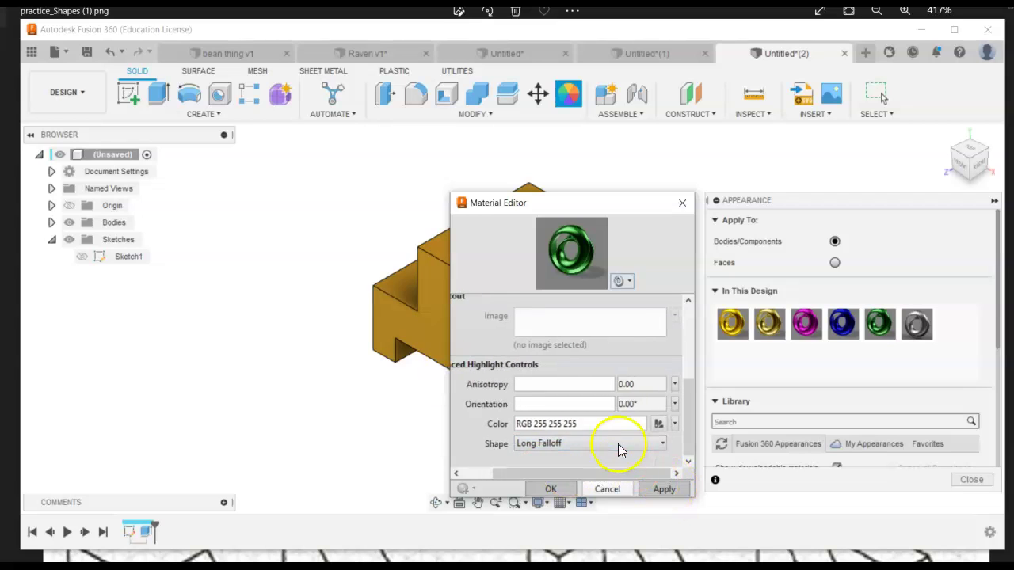
Try the Snowfield environment for the green material's preview
{"action": "left_click", "coordinate": [629, 282]}
{"action": "mouse_move", "coordinate": [607, 333]}
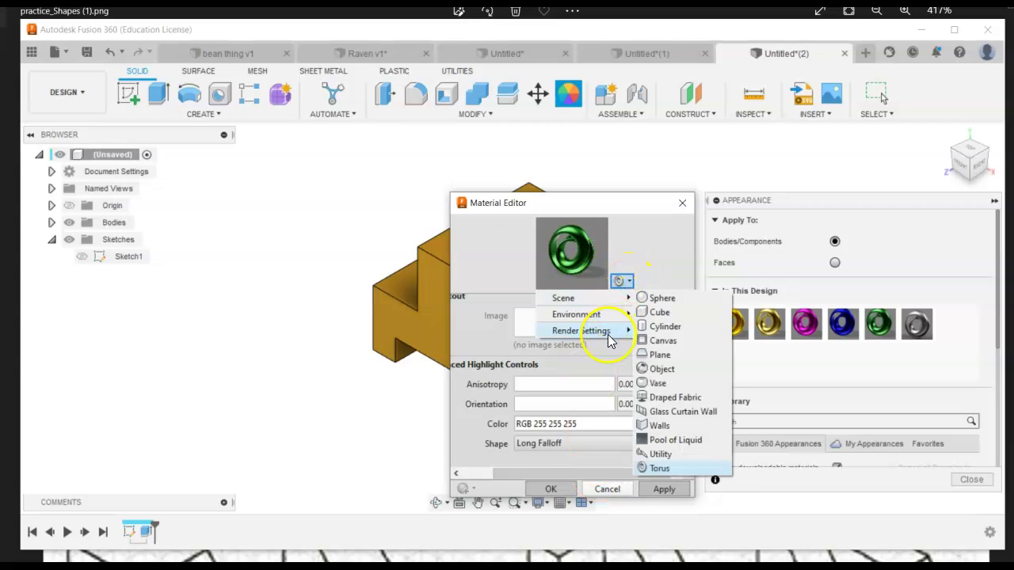
{"action": "mouse_move", "coordinate": [622, 317]}
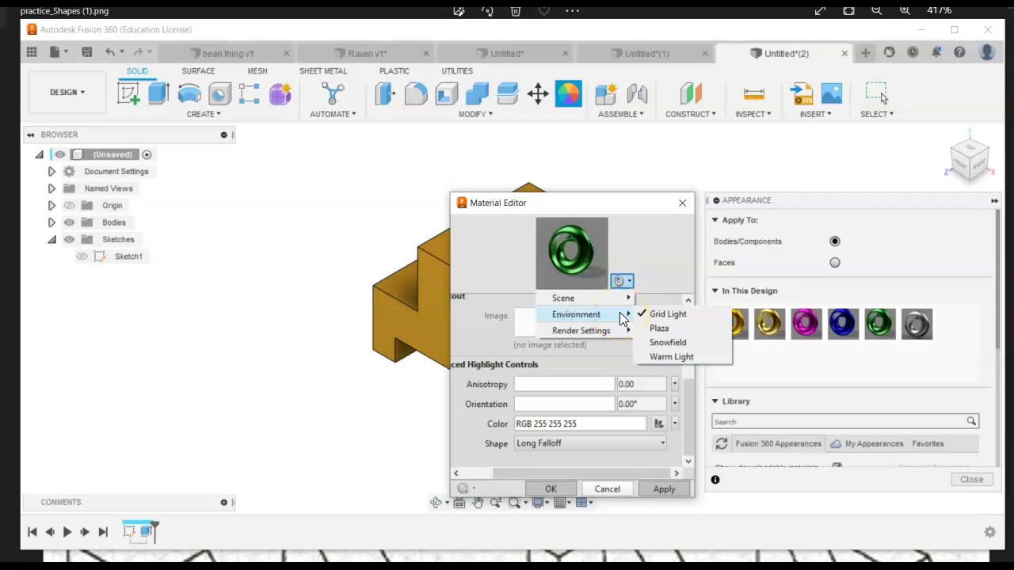
{"action": "left_click", "coordinate": [659, 342]}
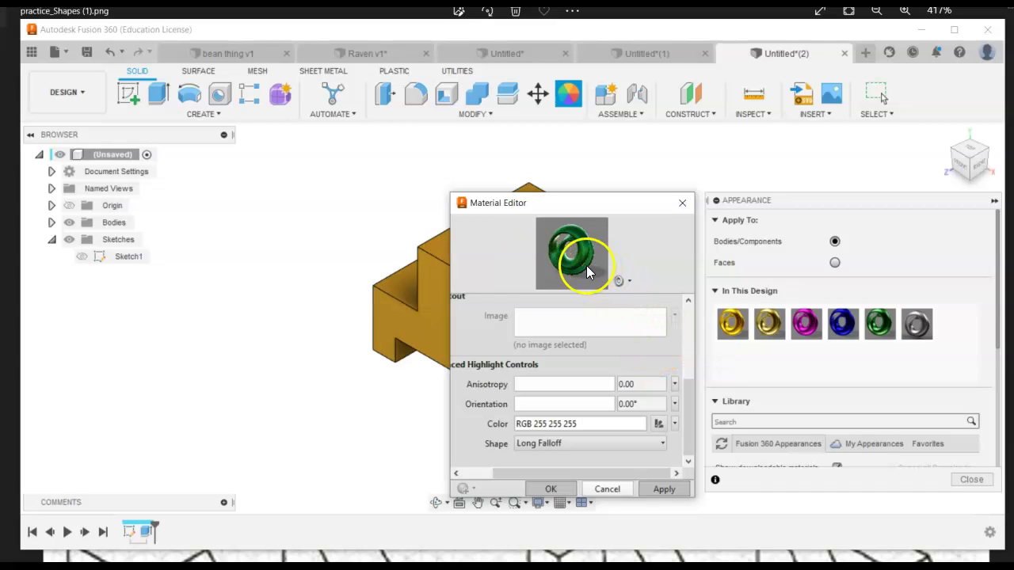
Try the Glass Curtain Wall scene for the green material's preview and dismiss the Material Editor without keeping changes
{"action": "left_click", "coordinate": [623, 282]}
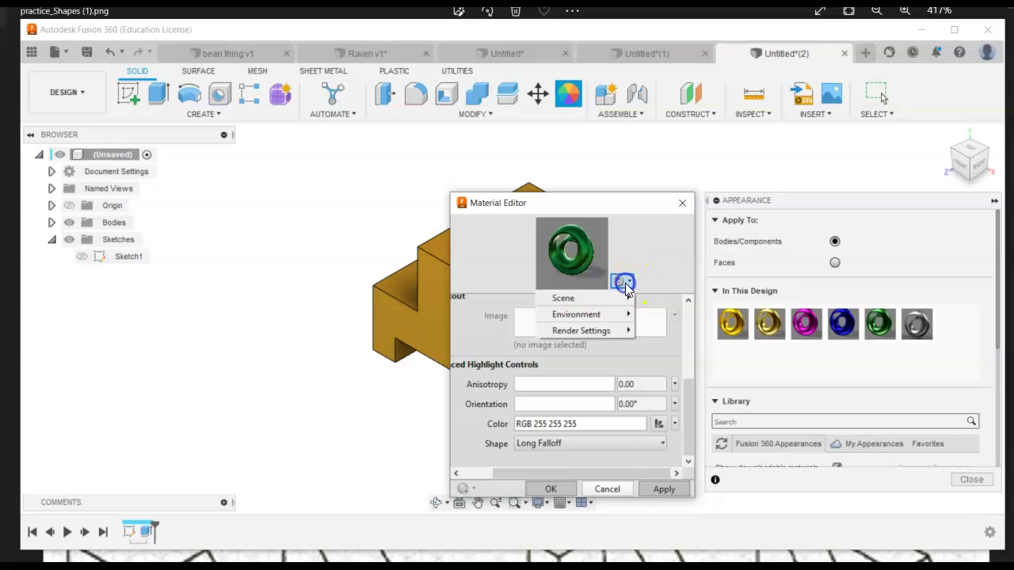
{"action": "mouse_move", "coordinate": [616, 301]}
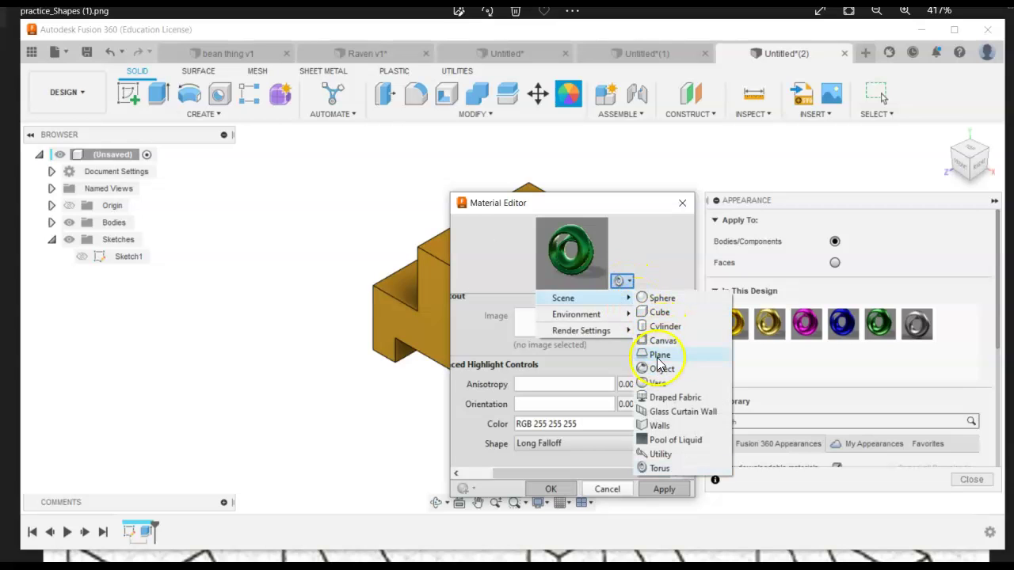
{"action": "left_click", "coordinate": [658, 414]}
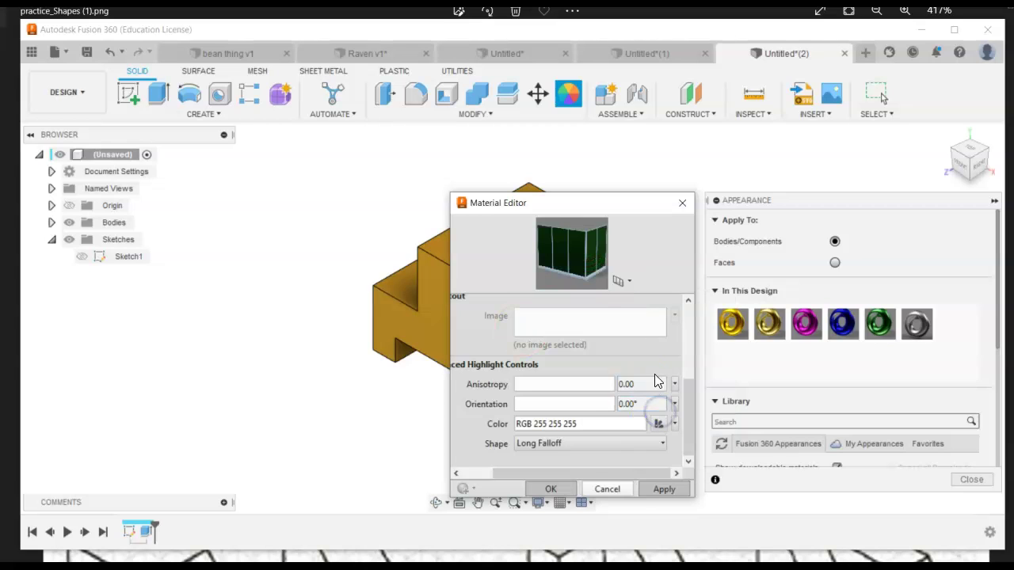
{"action": "left_click", "coordinate": [665, 489]}
{"action": "left_click", "coordinate": [562, 489]}
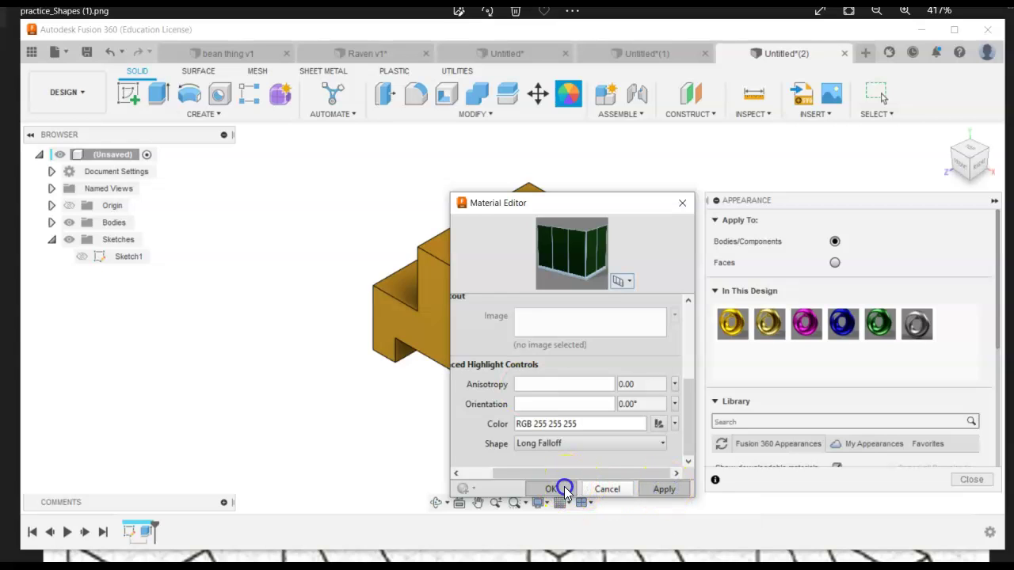
{"action": "left_click", "coordinate": [662, 486]}
{"action": "left_click", "coordinate": [564, 487]}
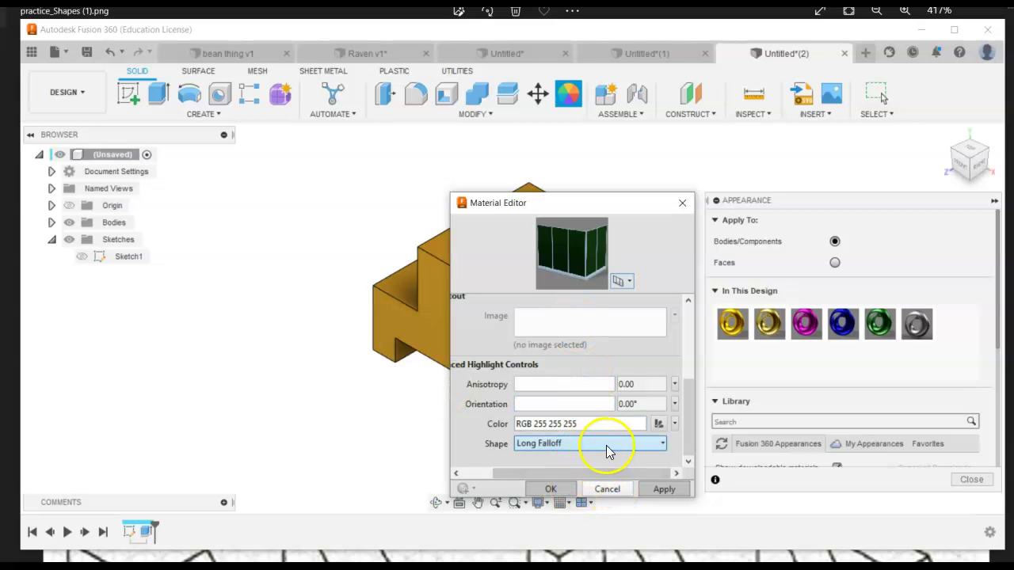
{"action": "left_click", "coordinate": [604, 489]}
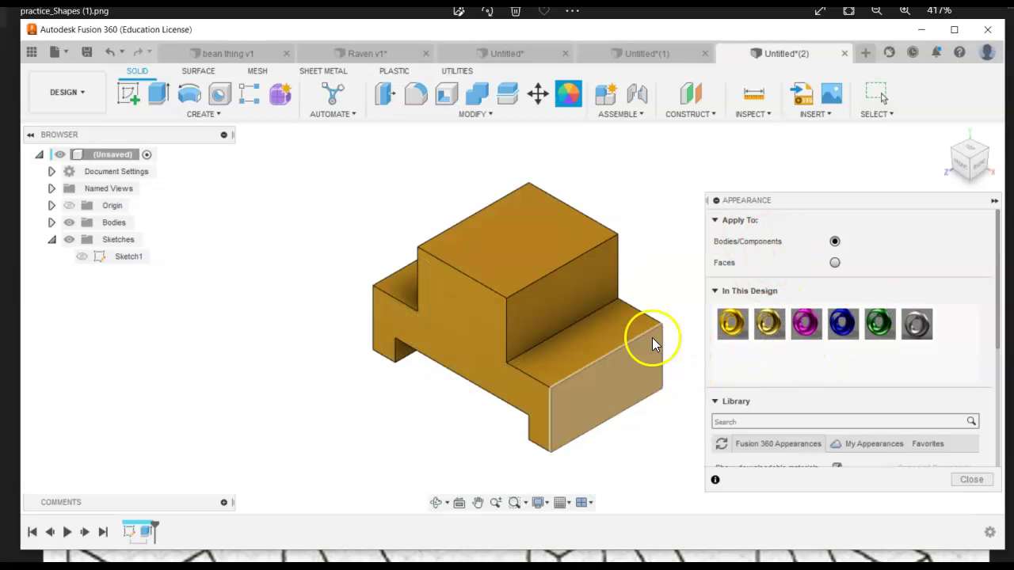
Apply appearances per face: blue on the top, magenta on the upper step wall, muted gold on the lower end face, green on the stepped profile face
{"action": "left_click", "coordinate": [835, 263]}
{"action": "left_click_drag", "start_coordinate": [842, 323], "coordinate": [494, 225]}
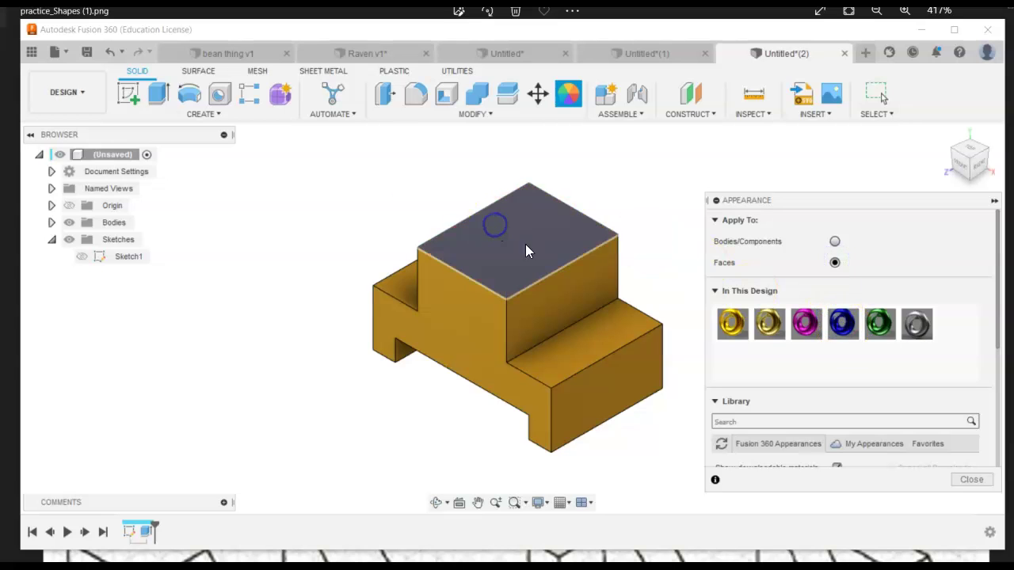
{"action": "left_click_drag", "start_coordinate": [805, 325], "coordinate": [573, 287]}
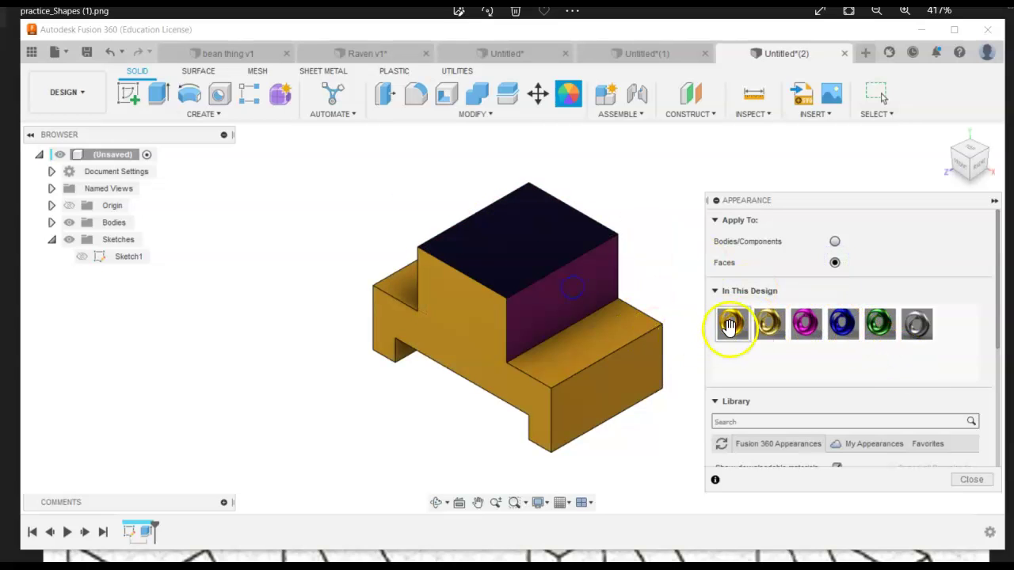
{"action": "left_click_drag", "start_coordinate": [770, 324], "coordinate": [626, 370]}
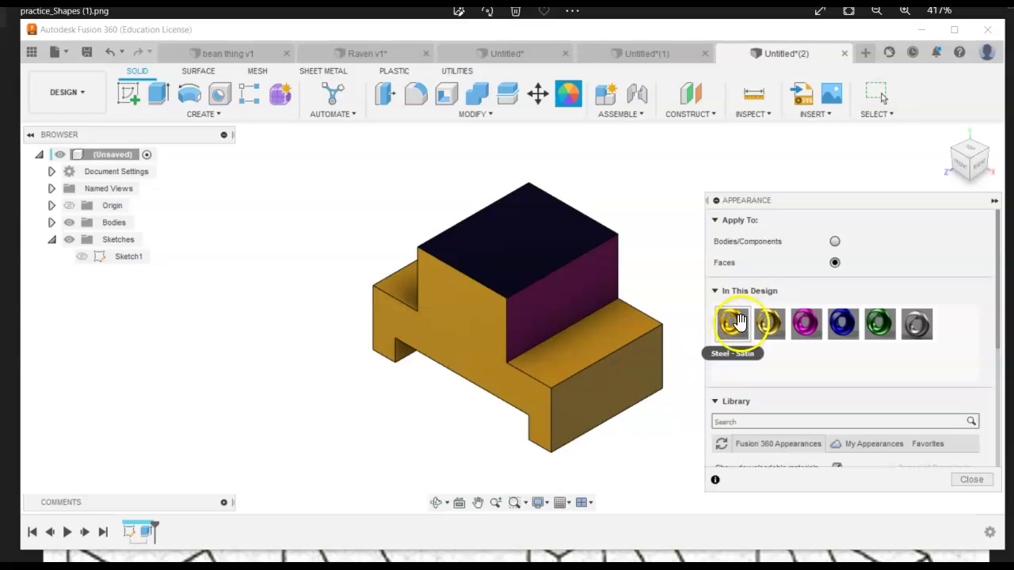
{"action": "left_click_drag", "start_coordinate": [880, 324], "coordinate": [477, 342]}
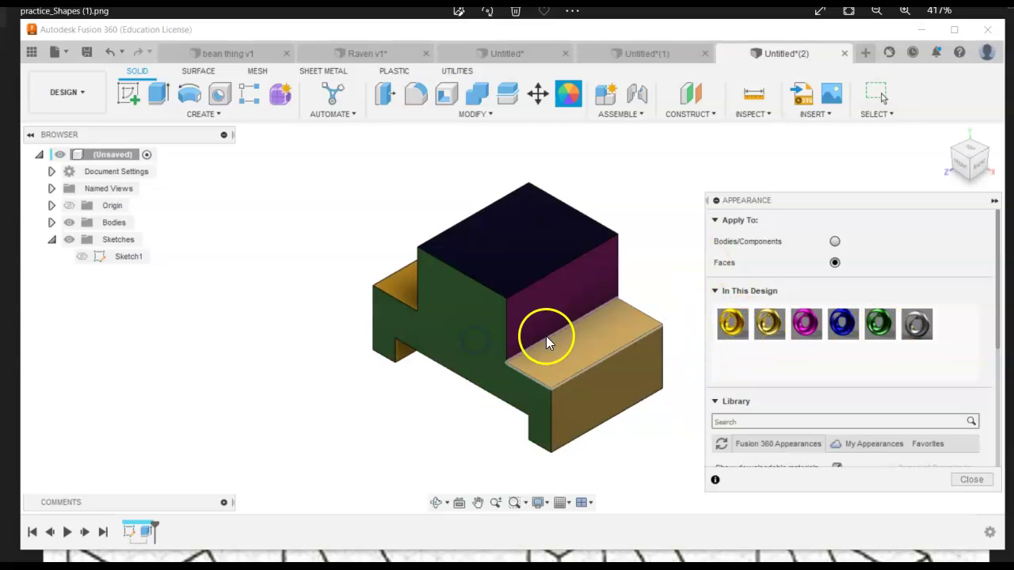
Apply green to the opposite stepped profile face and magenta to the muted gold lower end face
{"action": "left_click", "coordinate": [981, 153]}
{"action": "left_click_drag", "start_coordinate": [873, 328], "coordinate": [579, 317]}
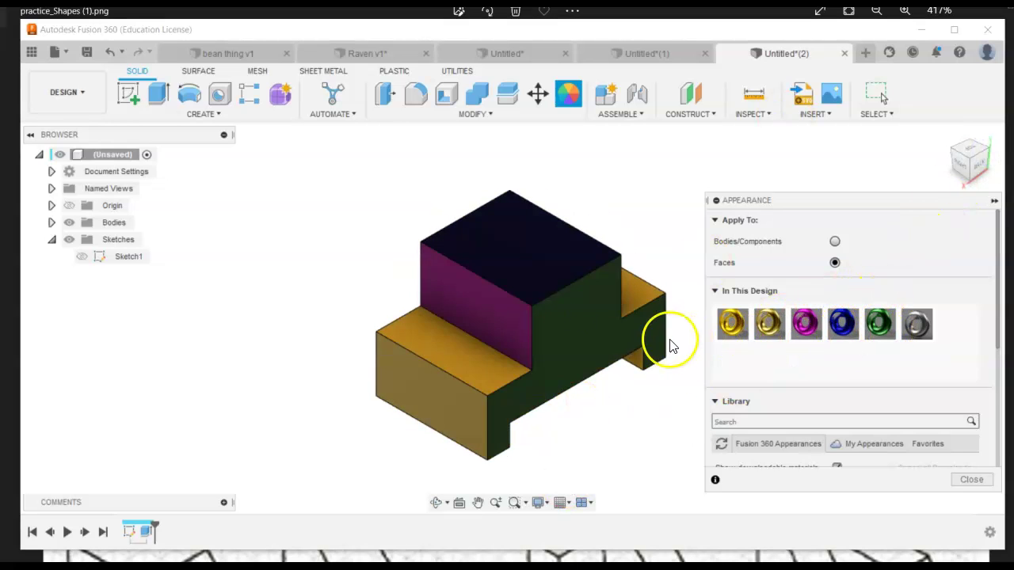
{"action": "left_click_drag", "start_coordinate": [805, 321], "coordinate": [451, 426]}
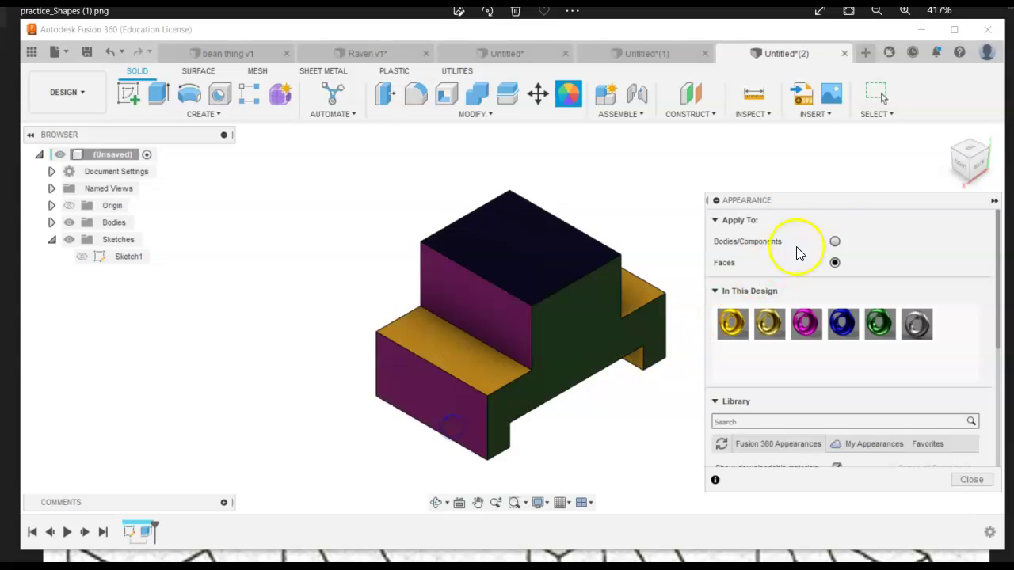
On the body's opposite end, apply magenta to the lower end face and muted gold to the upper step wall, and finish the appearance editing
{"action": "left_click", "coordinate": [973, 158]}
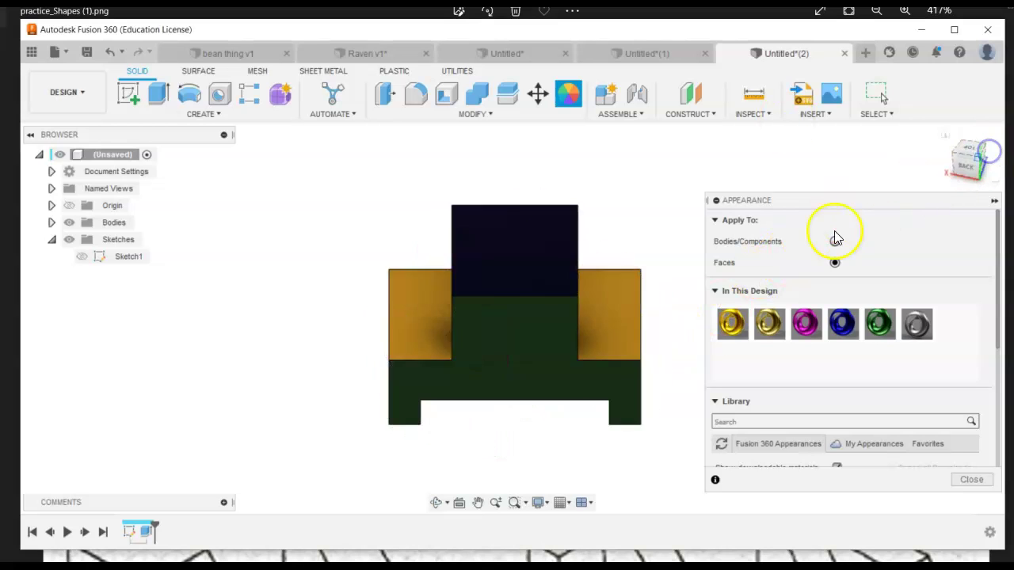
{"action": "left_click_drag", "start_coordinate": [805, 322], "coordinate": [601, 391]}
{"action": "left_click_drag", "start_coordinate": [770, 323], "coordinate": [516, 317]}
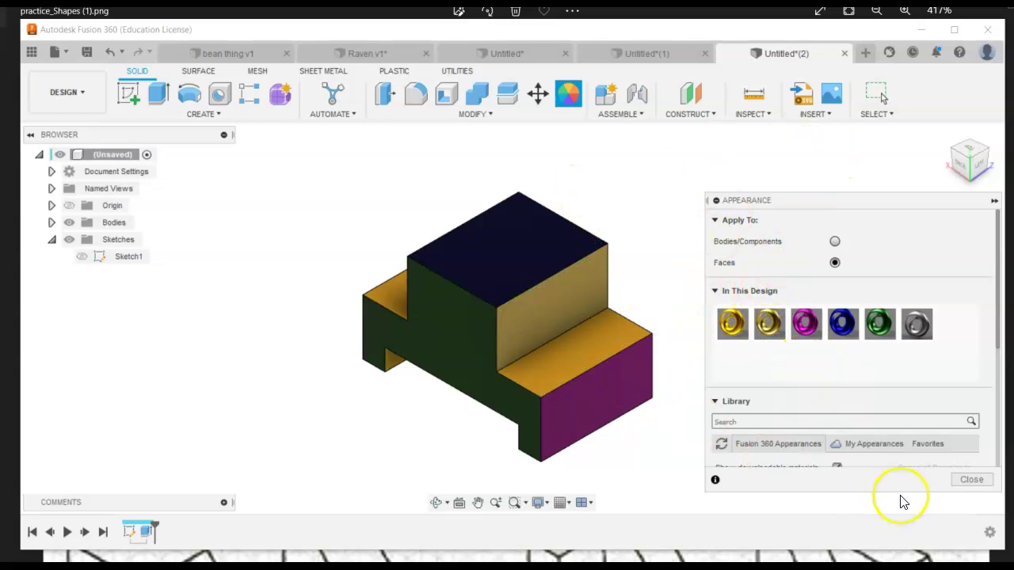
{"action": "left_click", "coordinate": [970, 480]}
{"action": "scroll", "coordinate": [457, 356], "scroll_direction": "down", "scroll_amount": 5}
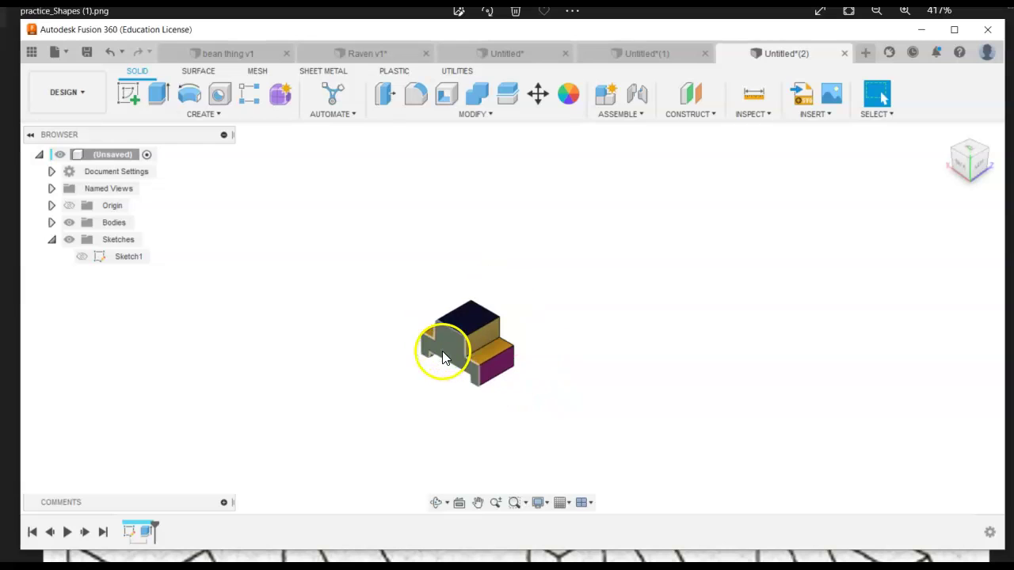
{"action": "scroll", "coordinate": [442, 353], "scroll_direction": "up", "scroll_amount": 5}
{"action": "scroll", "coordinate": [441, 353], "scroll_direction": "down", "scroll_amount": 4}
{"action": "scroll", "coordinate": [440, 352], "scroll_direction": "up", "scroll_amount": 5}
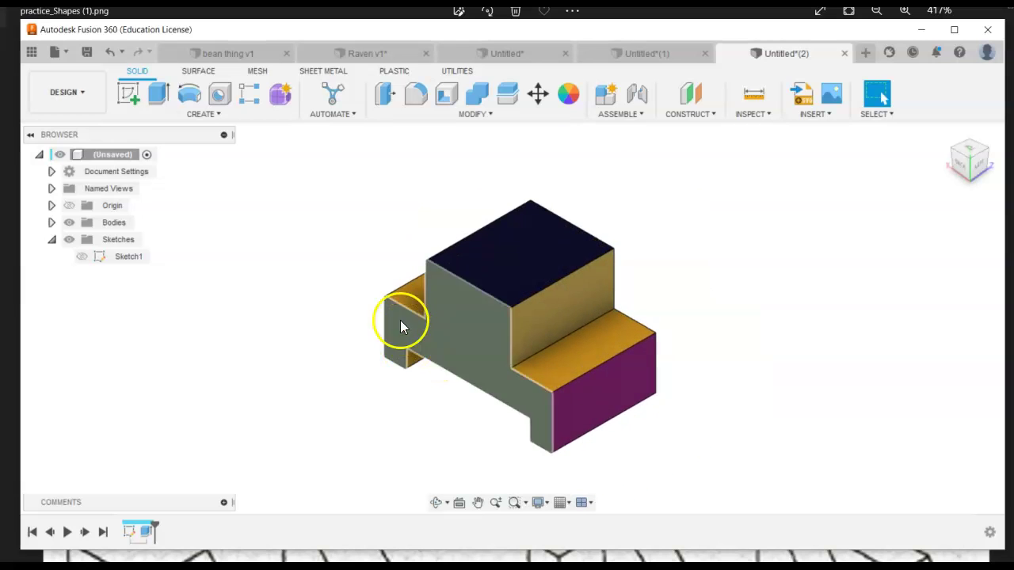